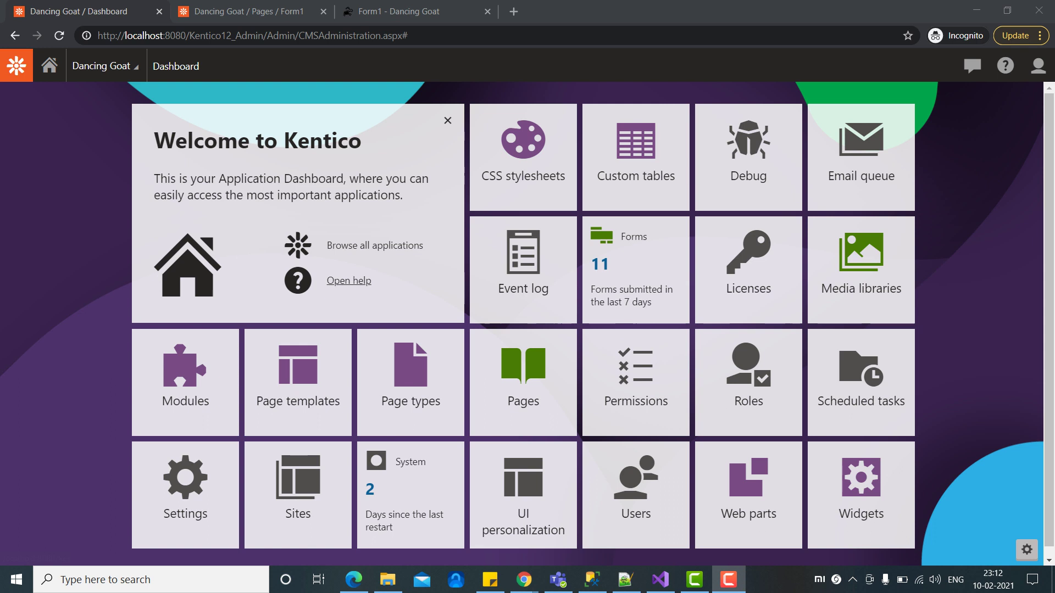
Launch Forms by searching 'form' in the applications list, then view the live Form1 - Dancing Goat page.
click(375, 245)
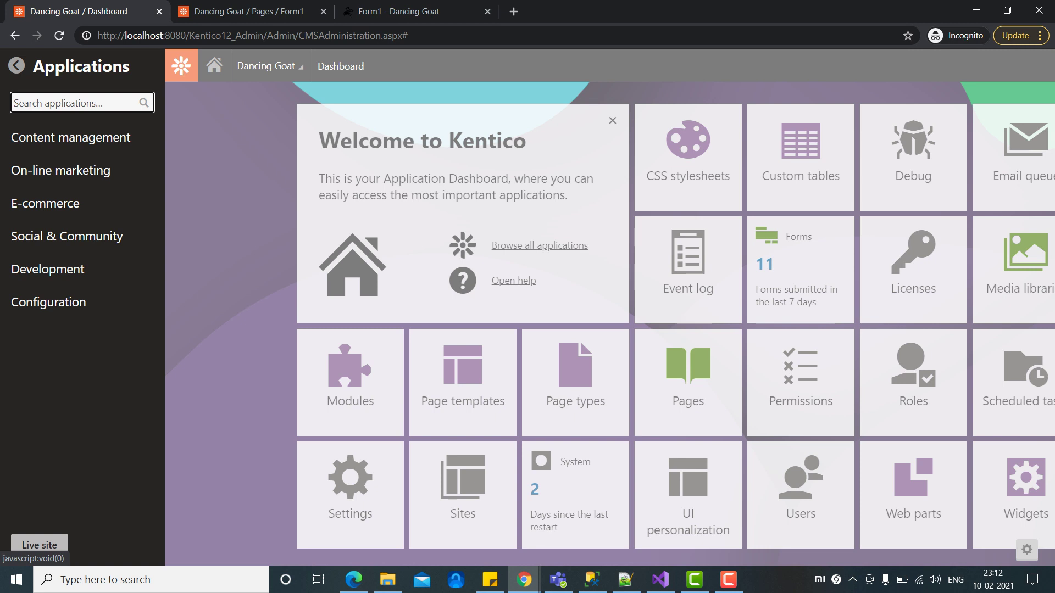
text(form)
key(Return)
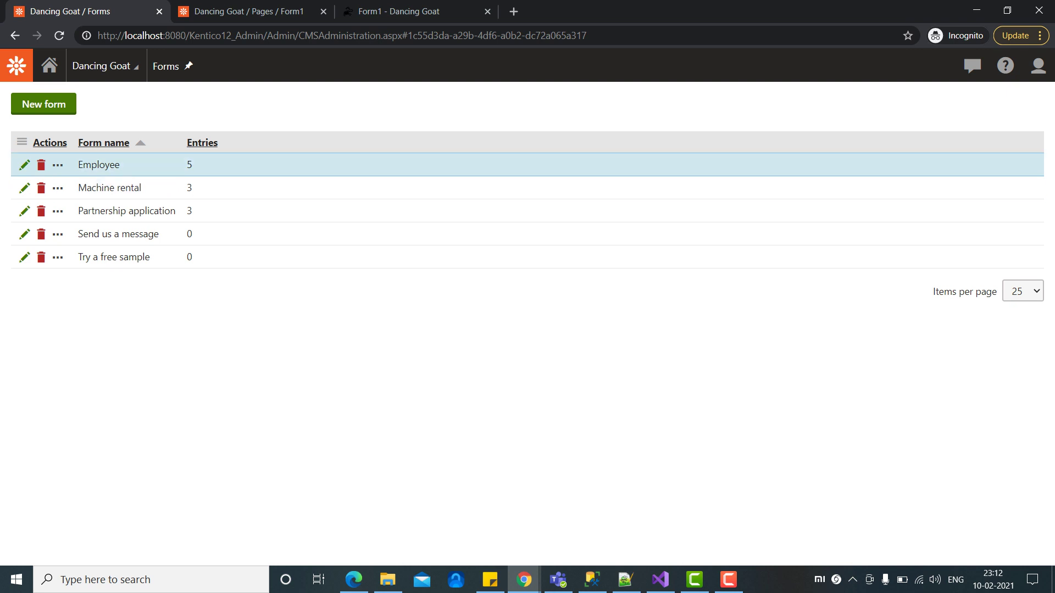
key(ctrl+3)
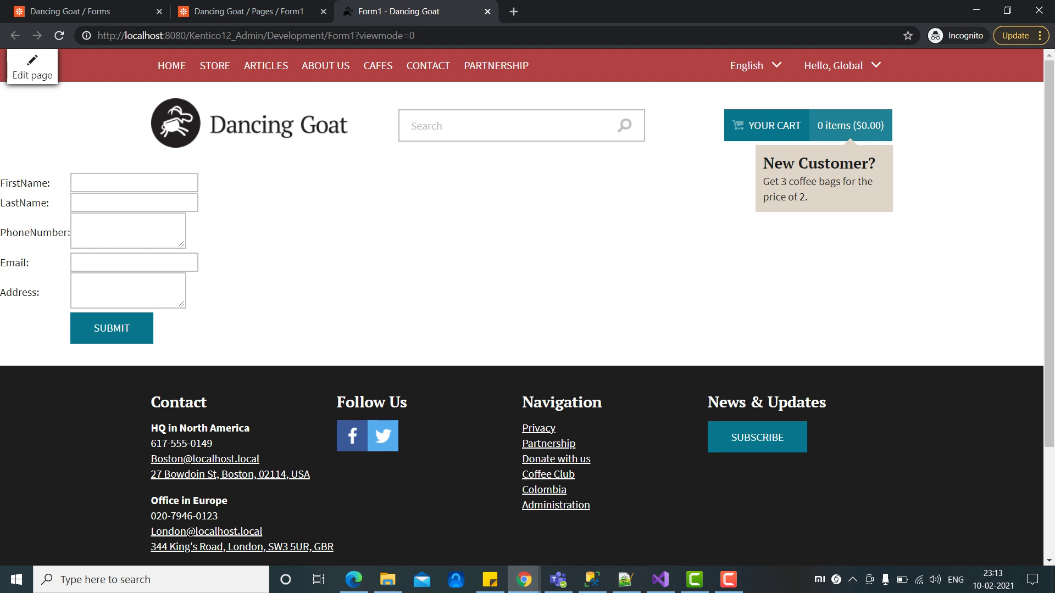
In the Employee form's Layout settings, choose 'Use custom form layout' with HTML.
key(ctrl+Tab)
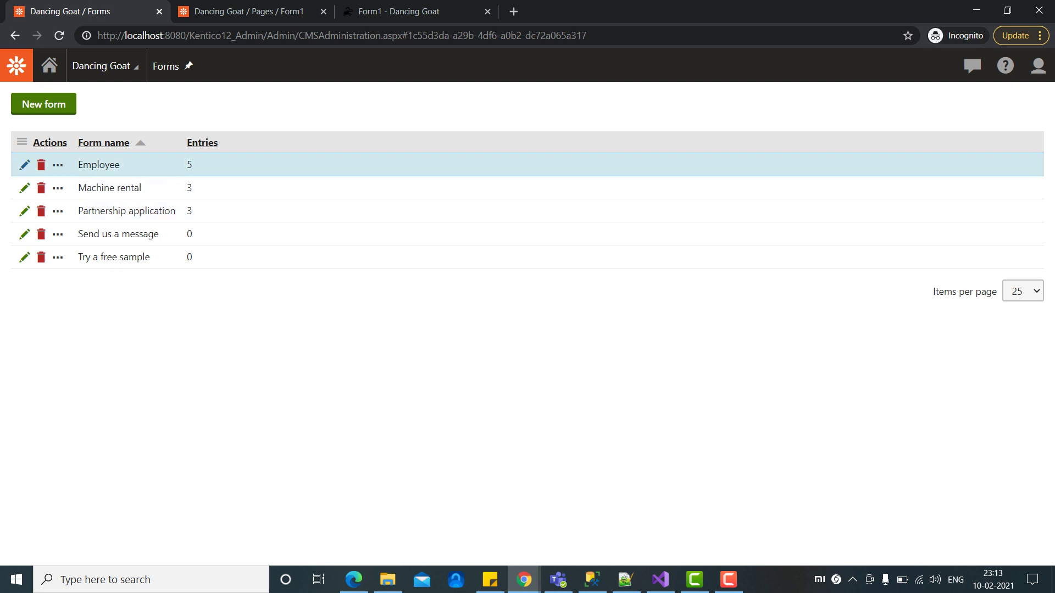
click(24, 165)
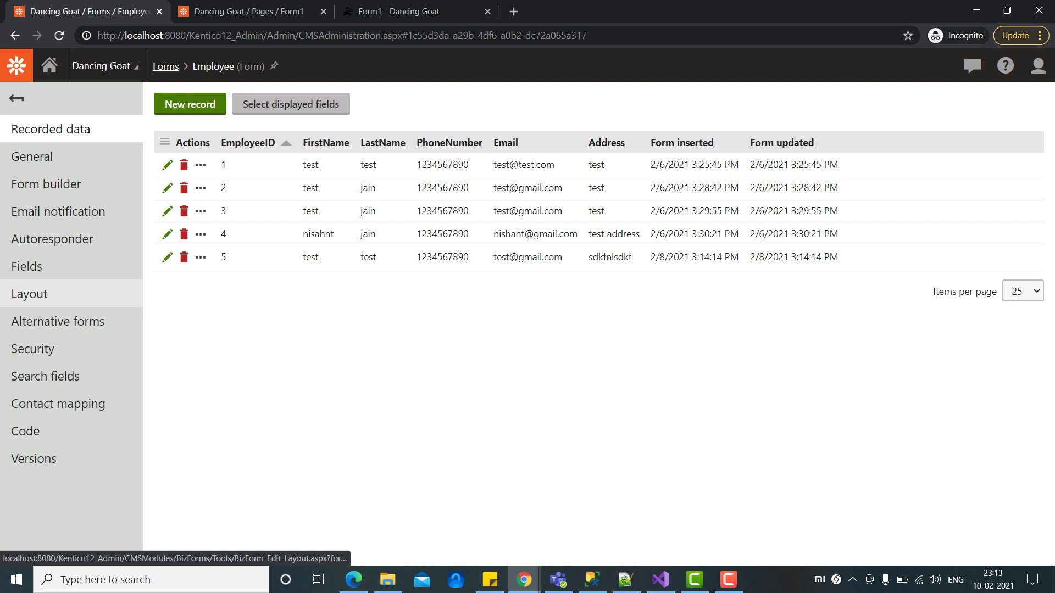
click(30, 294)
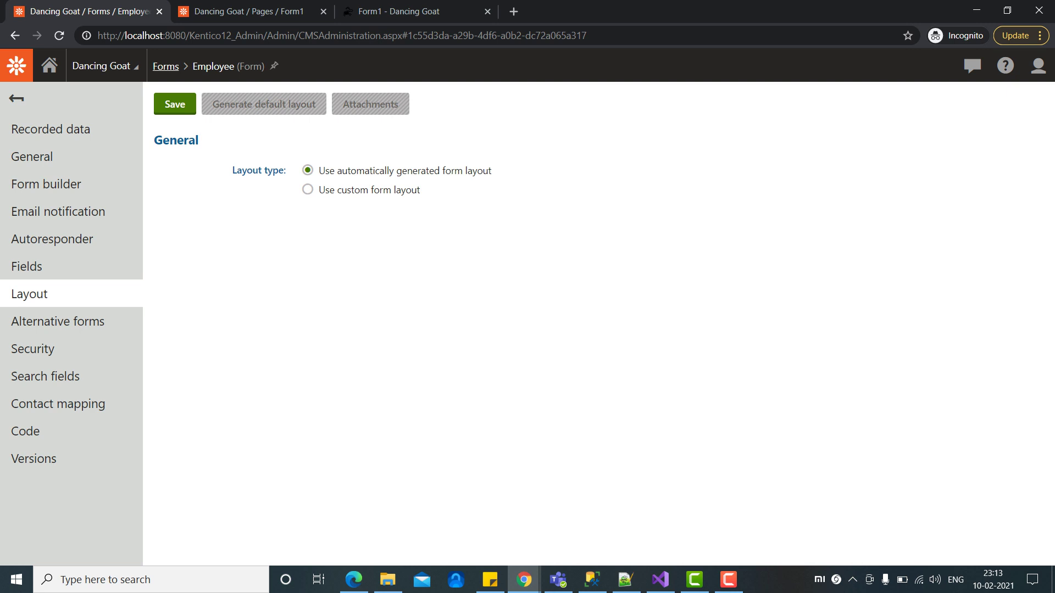
click(46, 184)
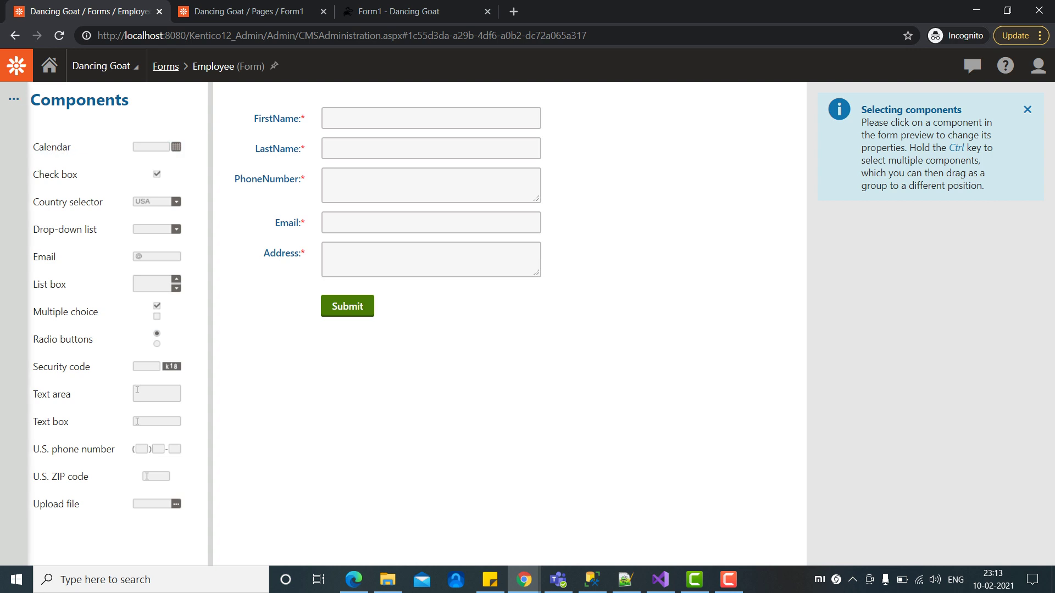
mouse_move(13, 99)
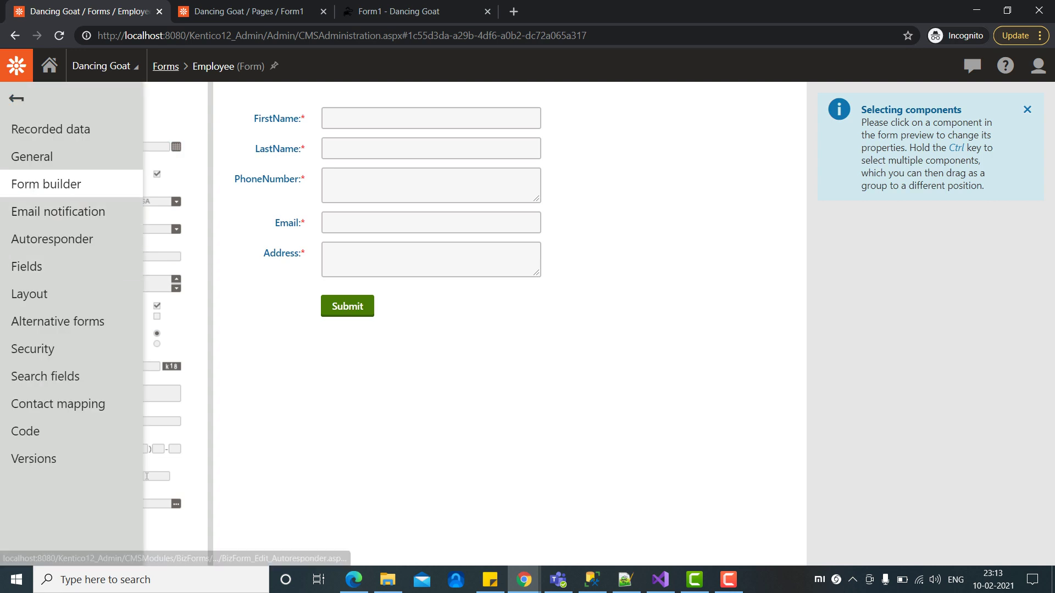
click(29, 294)
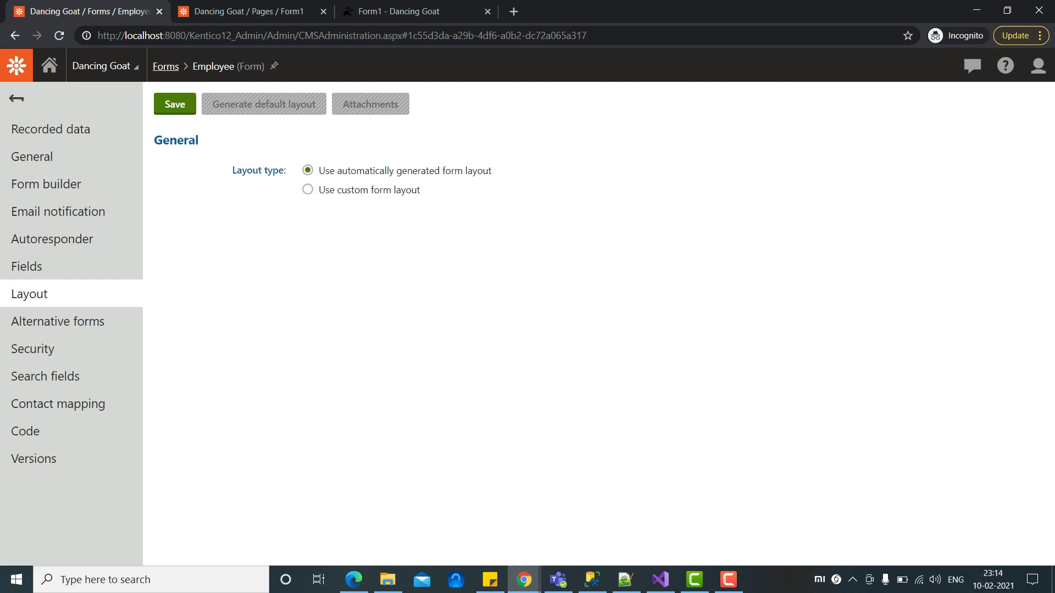
click(308, 189)
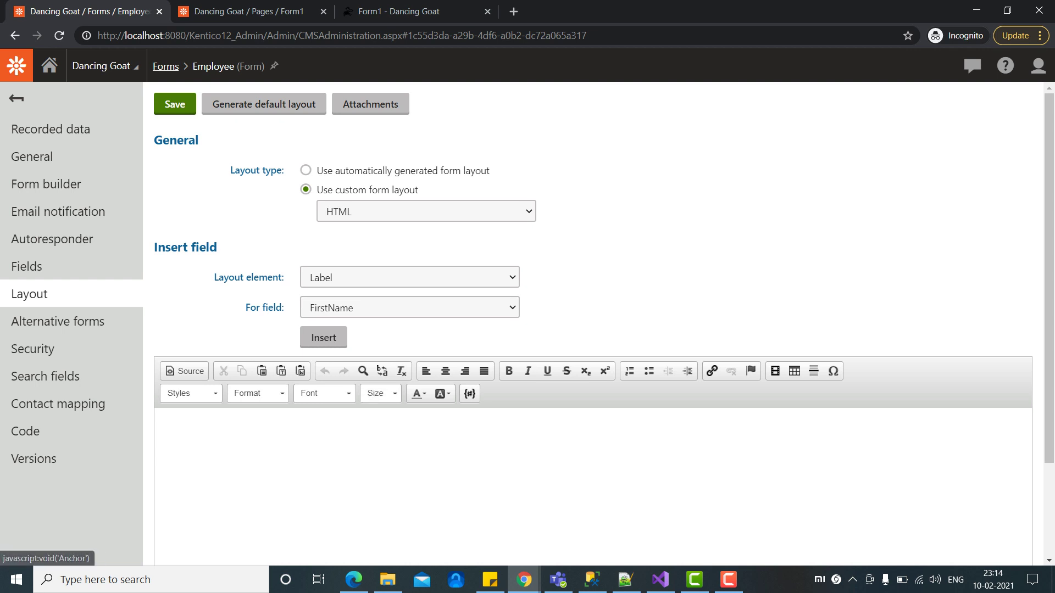
Insert the FirstName label placeholder at the start of the layout editor.
drag(1049, 277, 1048, 363)
click(168, 317)
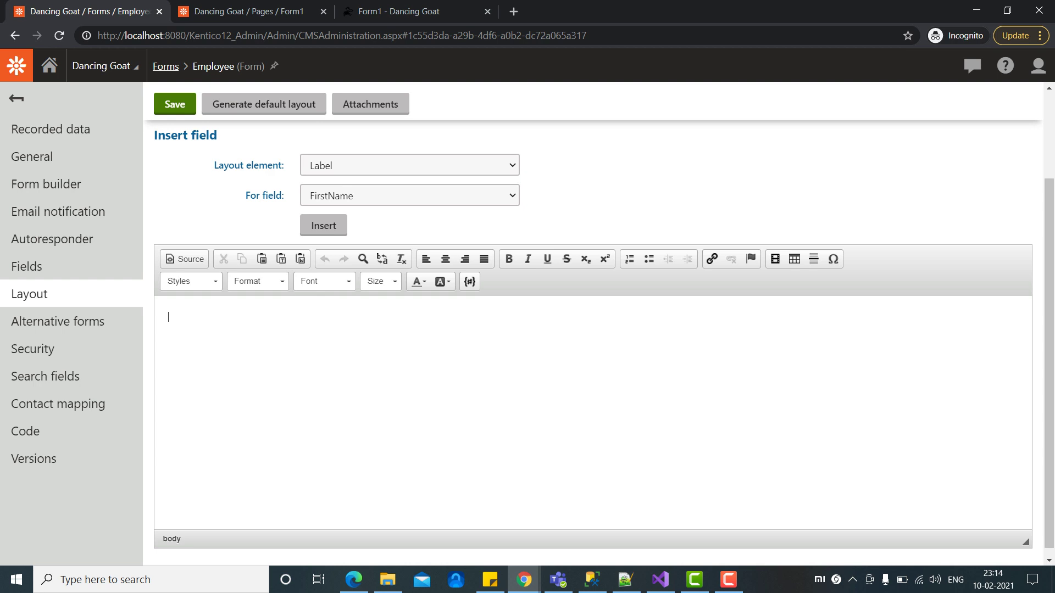
click(409, 196)
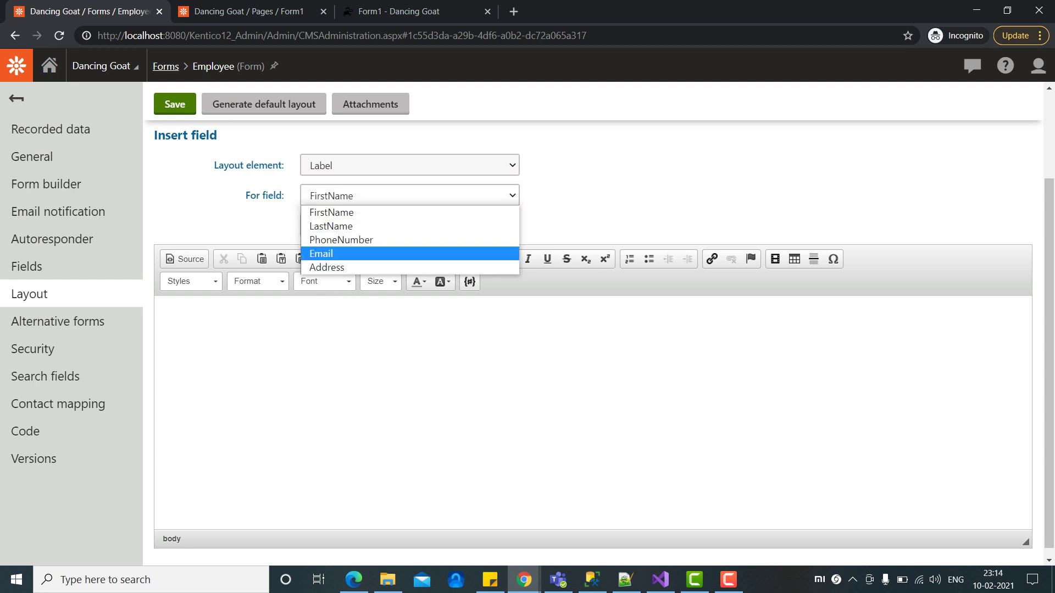
key(Up)
key(Return)
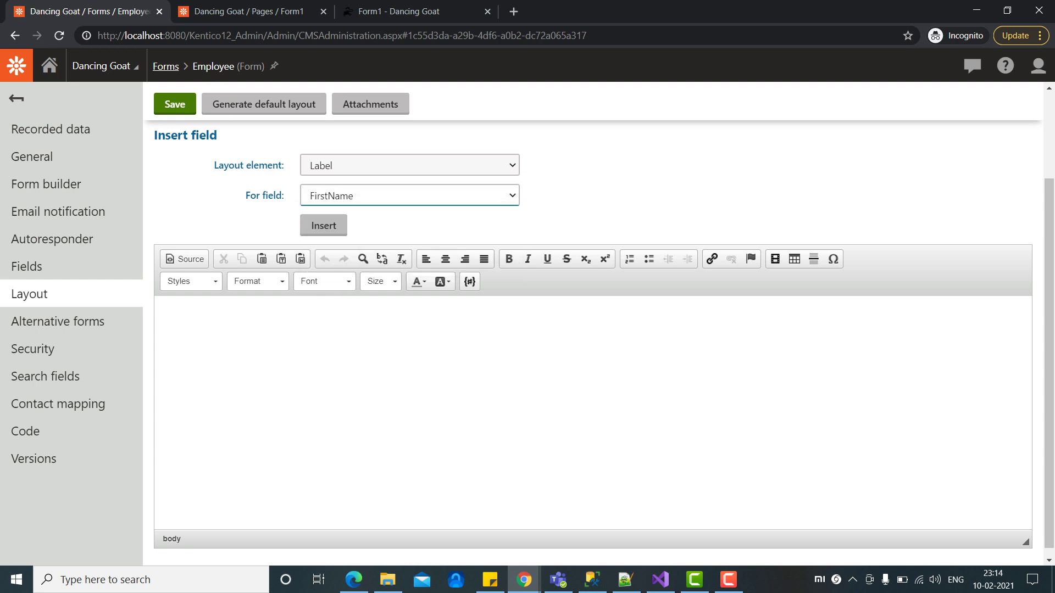
key(Tab)
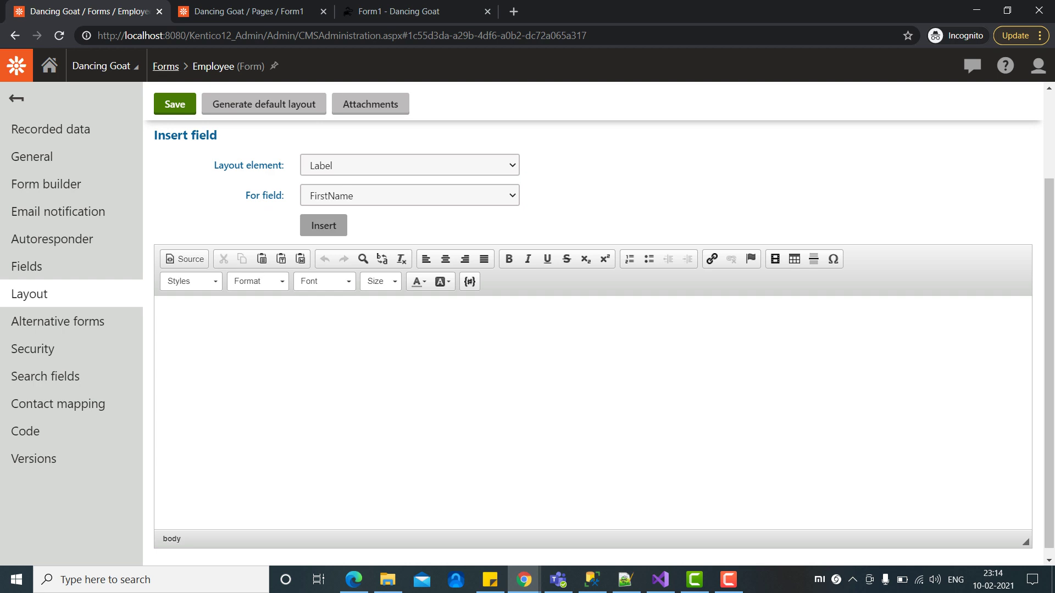
key(Return)
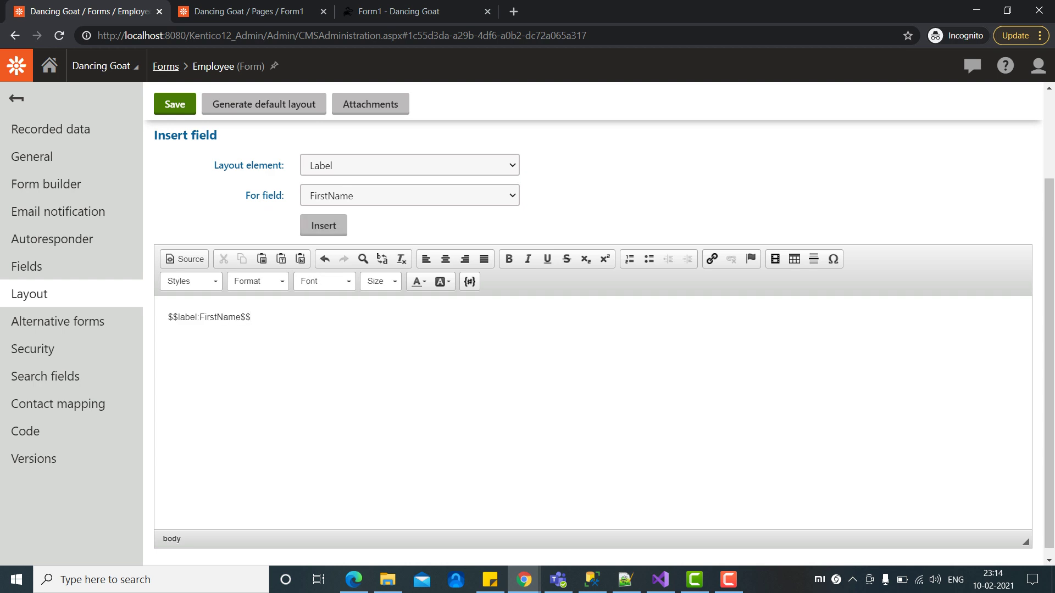
Add the FirstName validation label placeholder after the label.
click(409, 165)
key(Down)
key(Down)
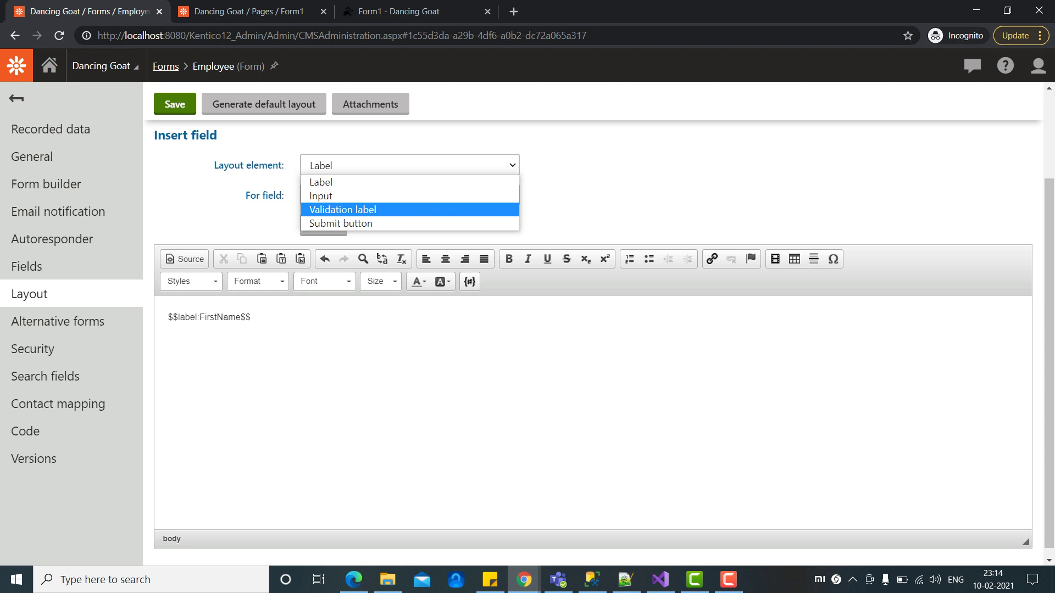
key(Return)
key(Tab)
key(Tab)
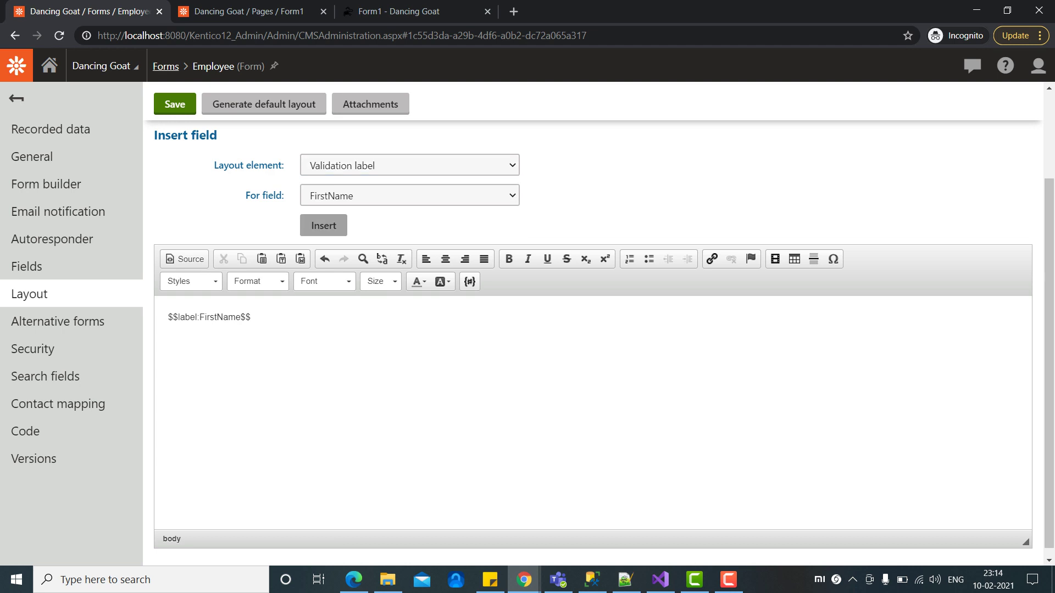
key(Return)
Add the FirstName input placeholder to complete the first row.
key(shift+Tab)
key(shift+Tab)
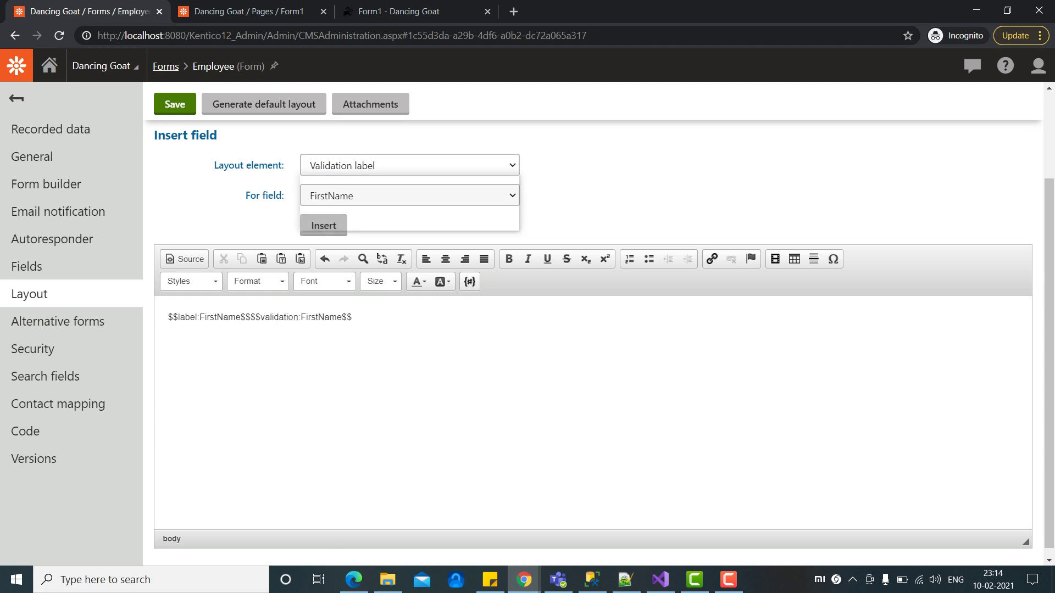
key(alt+Down)
key(Up)
key(Up)
key(Down)
key(Return)
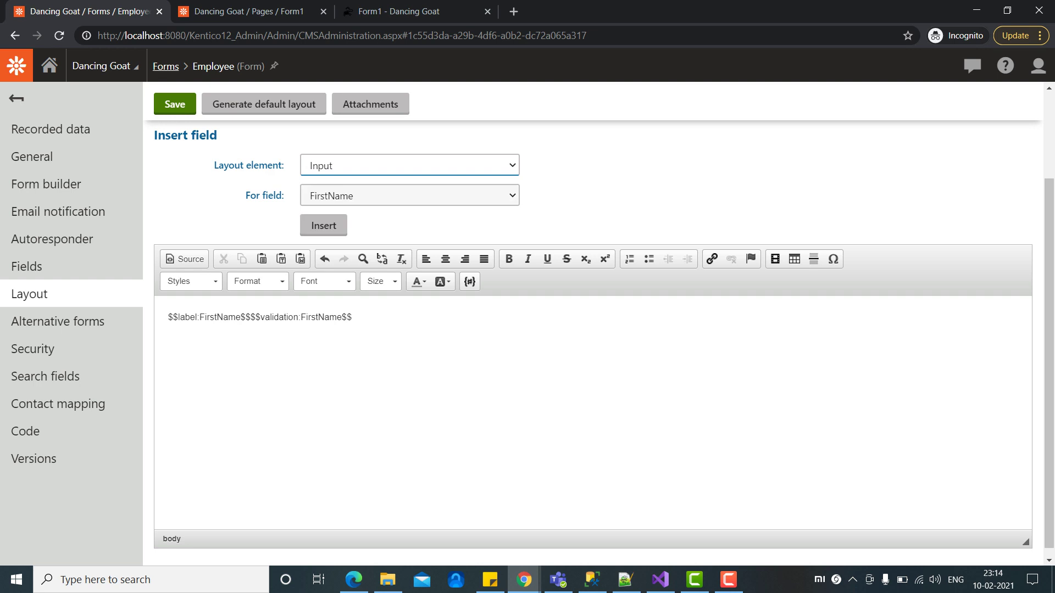
key(Tab)
key(Tab)
key(Return)
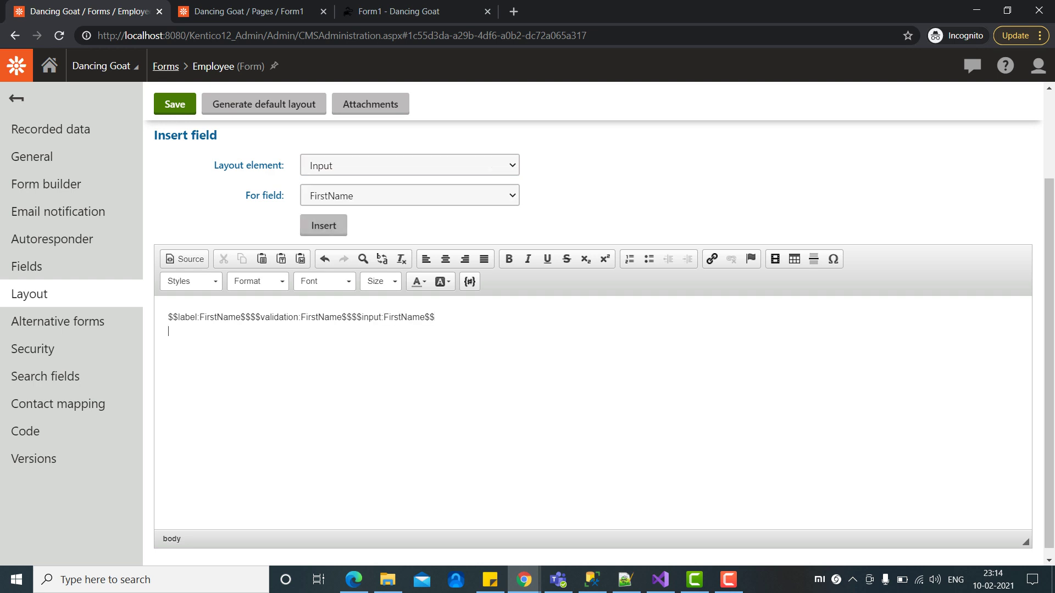
key(shift+Tab)
key(shift+Tab)
key(shift+Tab)
Insert the LastName label placeholder on a new line.
key(alt+Down)
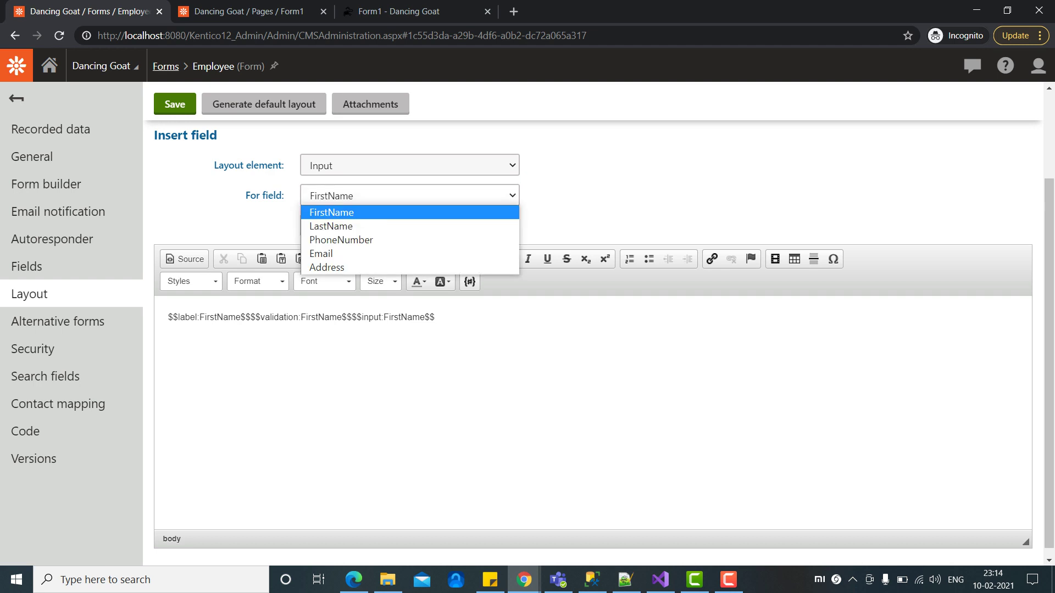
key(Down)
key(Return)
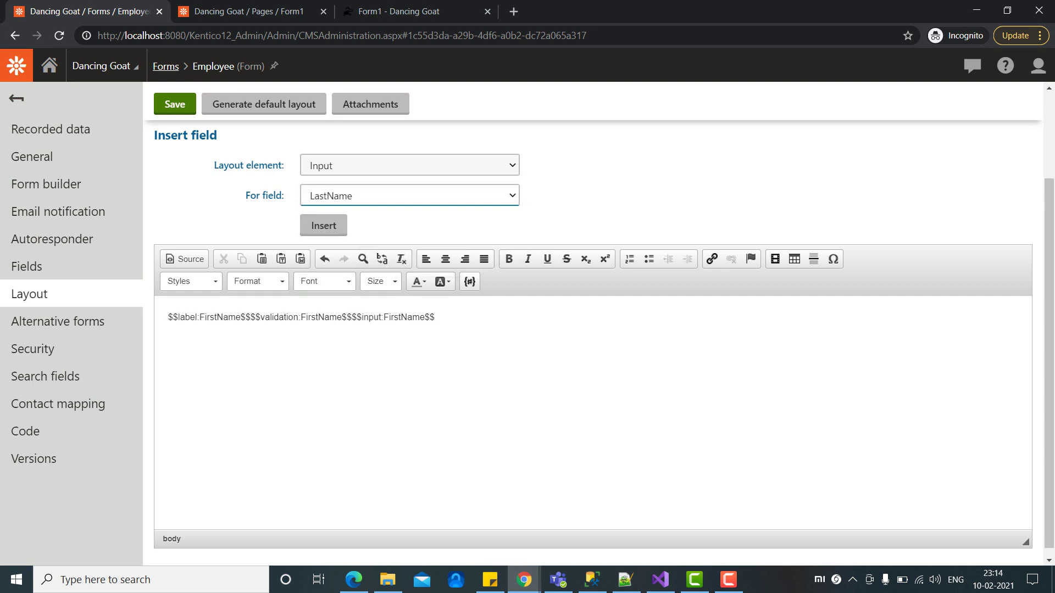
key(shift+Tab)
key(alt+Down)
key(Return)
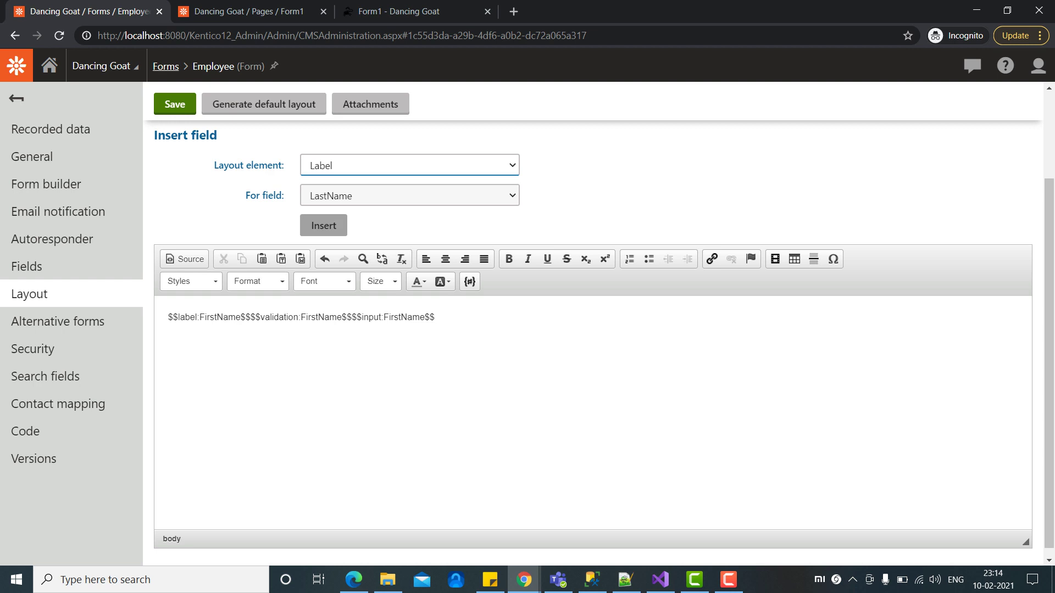
key(Tab)
key(Tab)
key(Return)
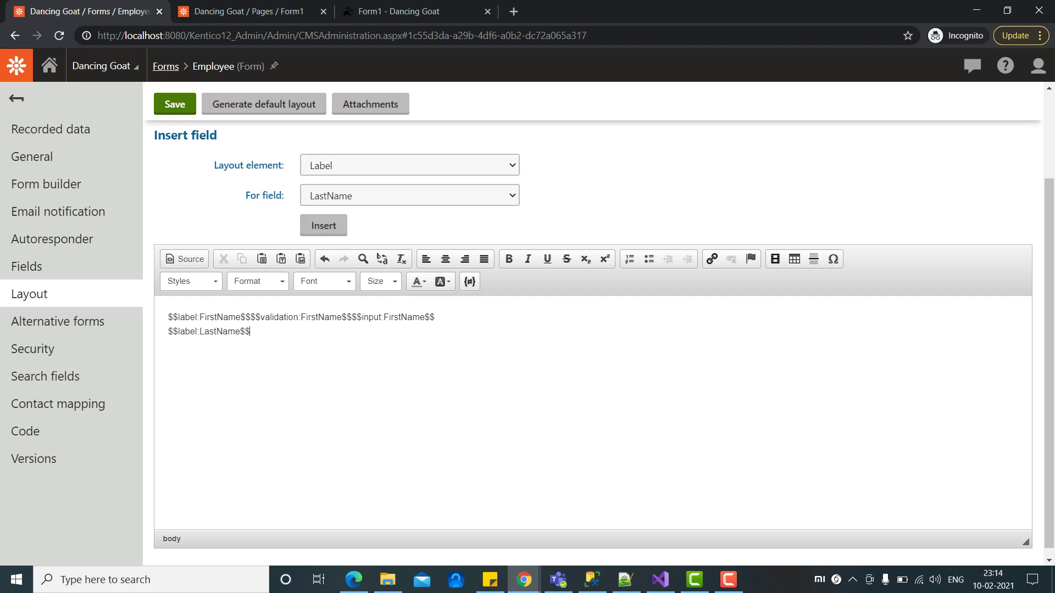
Add the LastName validation label and input placeholders.
key(shift+Tab)
key(shift+Tab)
key(alt+Down)
key(Down)
key(Down)
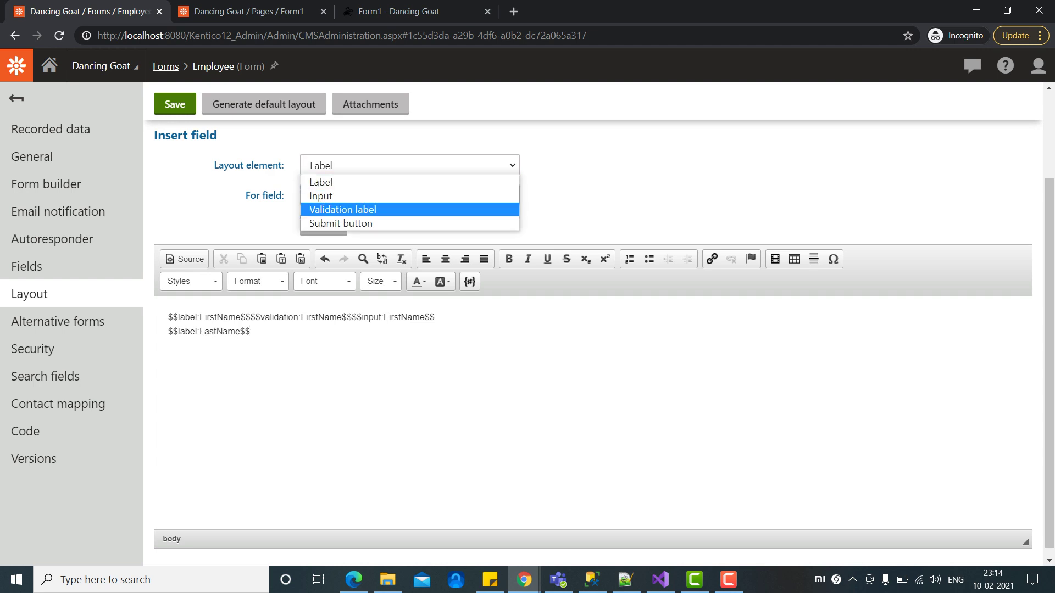
key(Return)
key(Tab)
key(Tab)
key(Return)
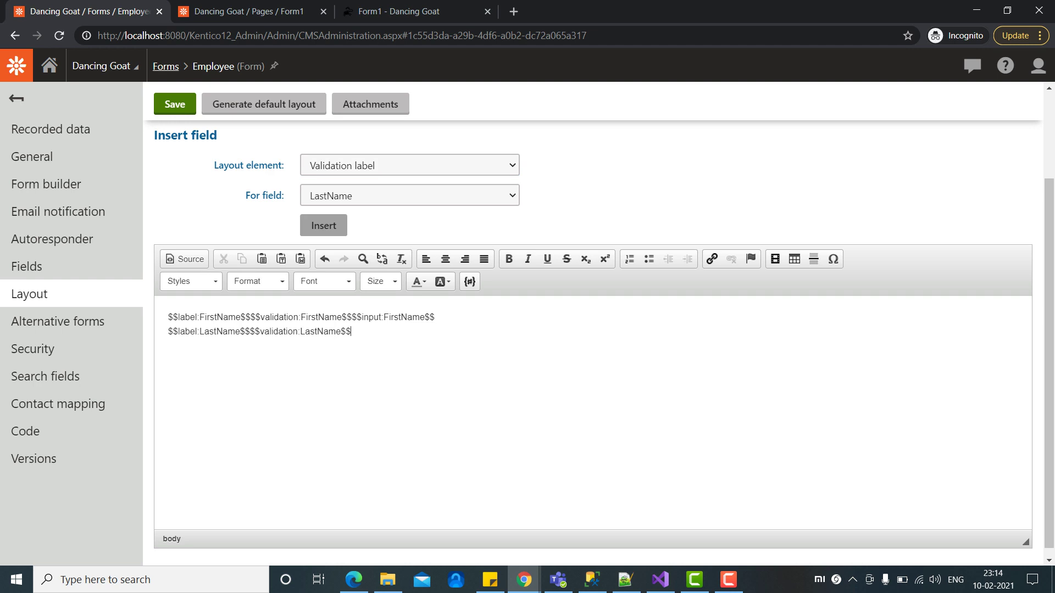
key(shift+Tab)
key(shift+Tab)
key(alt+Down)
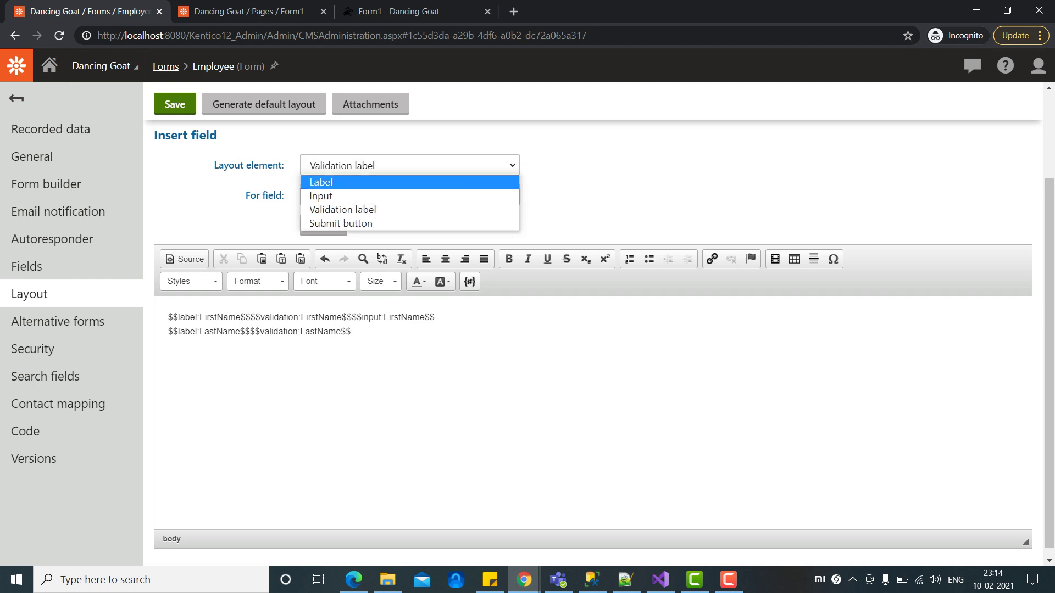
key(Down)
key(Down)
key(Down)
key(Up)
key(Up)
key(Return)
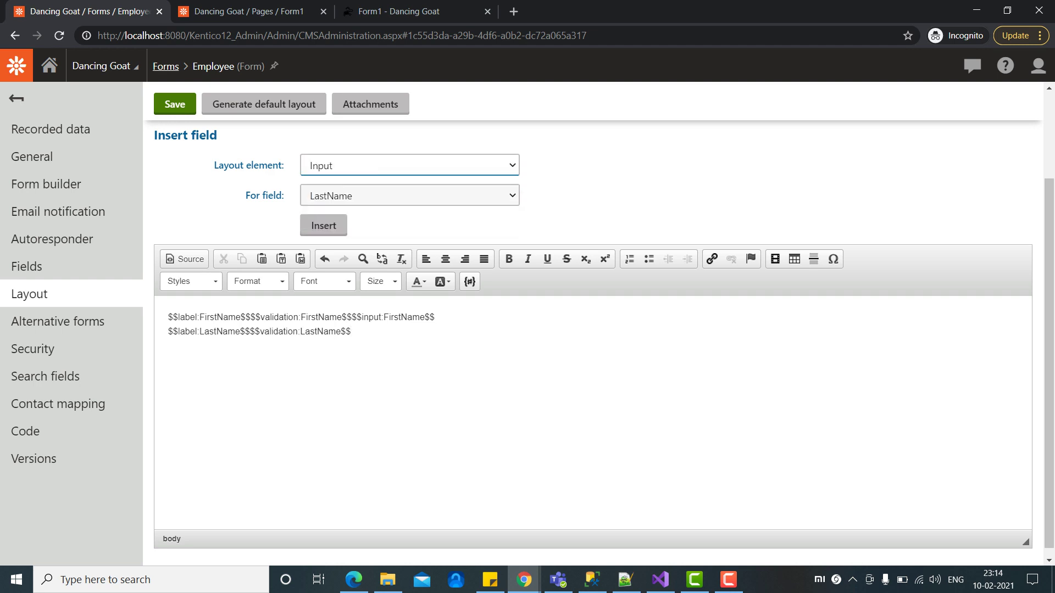
key(Tab)
key(Tab)
key(Return)
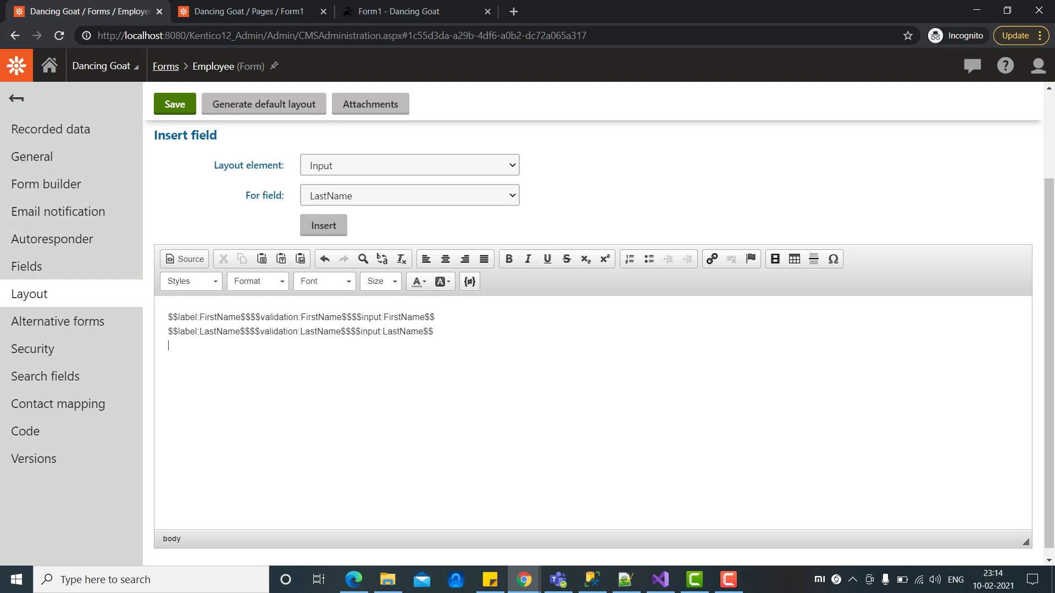
Insert the PhoneNumber label placeholder on a new line.
key(shift+Tab)
key(shift+Tab)
key(alt+Down)
key(Up)
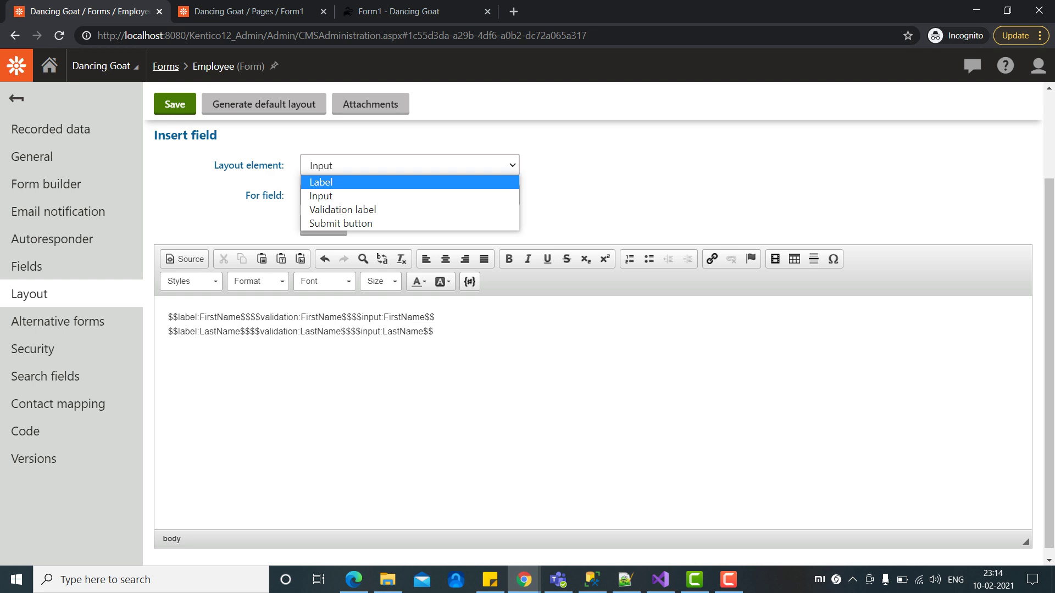
key(Return)
key(Tab)
key(alt+Down)
key(Down)
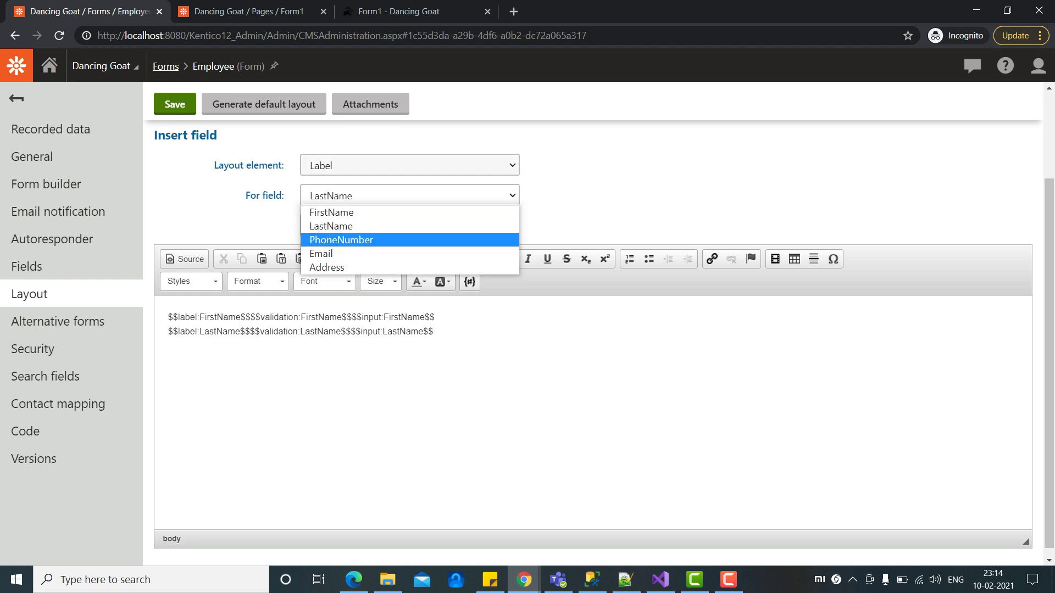
key(Return)
key(Tab)
key(Return)
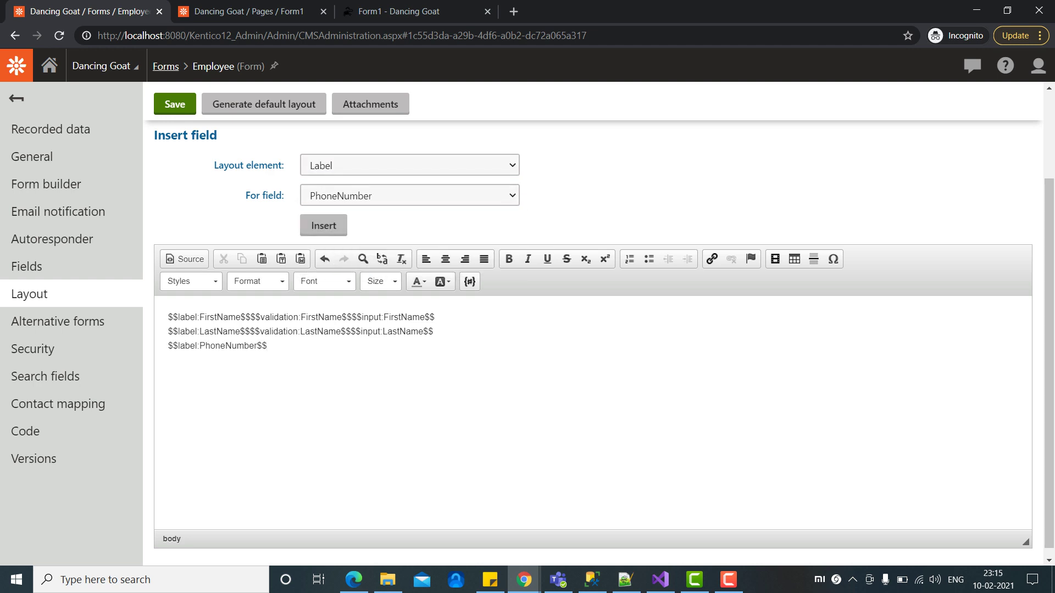
Add the PhoneNumber validation label placeholder.
key(shift+Tab)
key(alt+Down)
key(Up)
key(Up)
key(Escape)
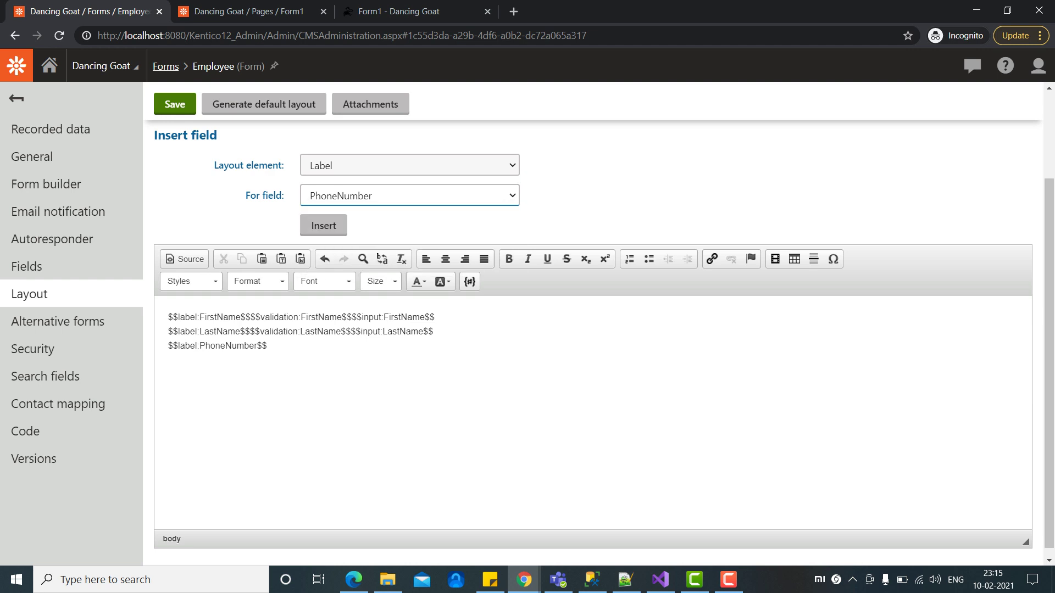
key(shift+Tab)
key(alt+Down)
key(Down)
key(Down)
key(Return)
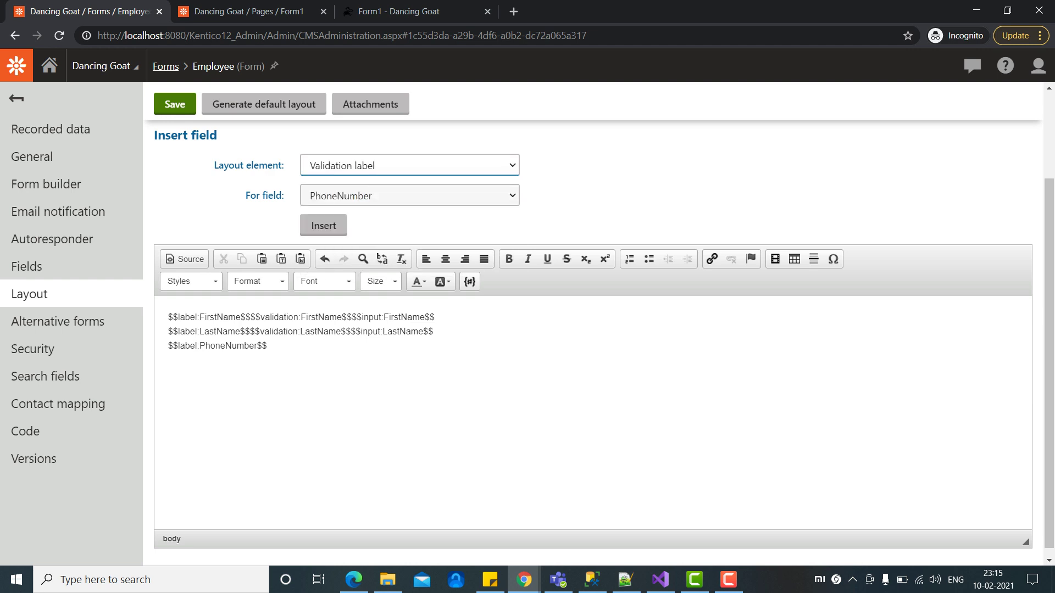
key(Tab)
key(Tab)
key(Return)
Add the PhoneNumber input placeholder to finish that row.
key(shift+Tab)
key(shift+Tab)
key(alt+Down)
key(Up)
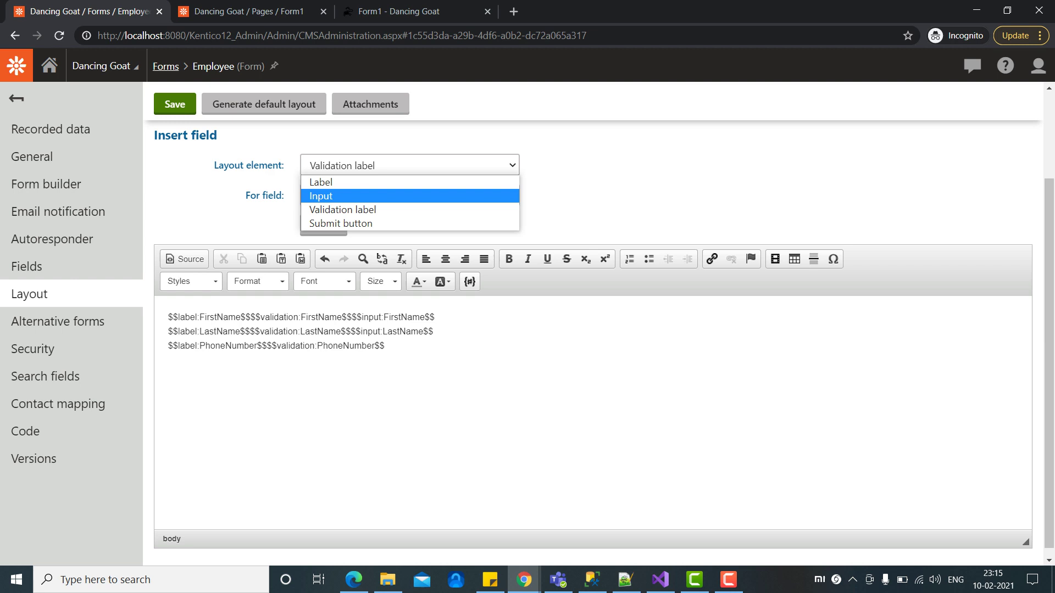
key(Down)
key(Down)
key(Up)
key(Up)
key(Return)
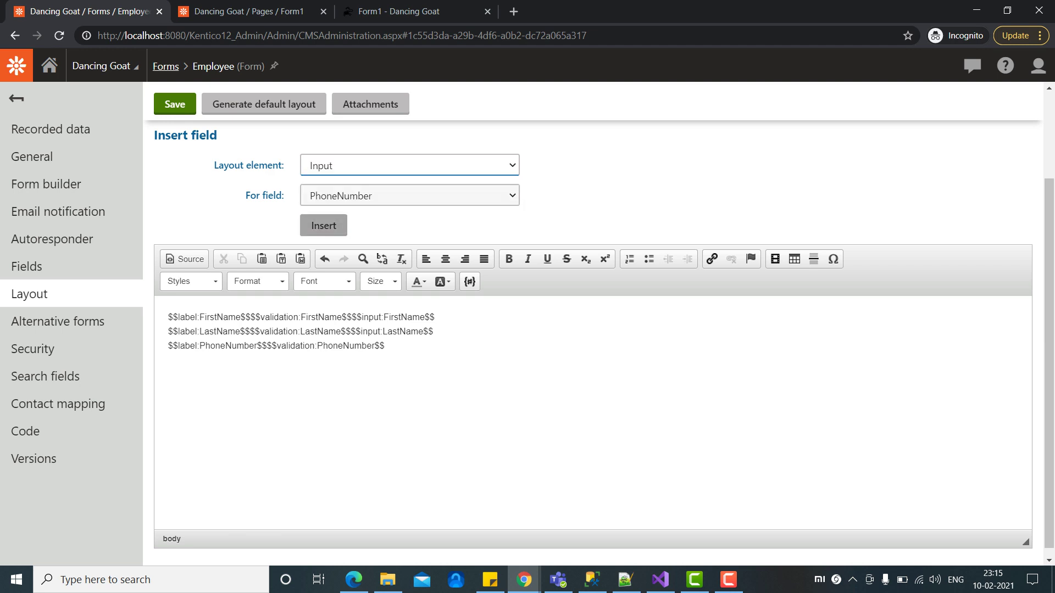
key(Tab)
key(Tab)
key(Return)
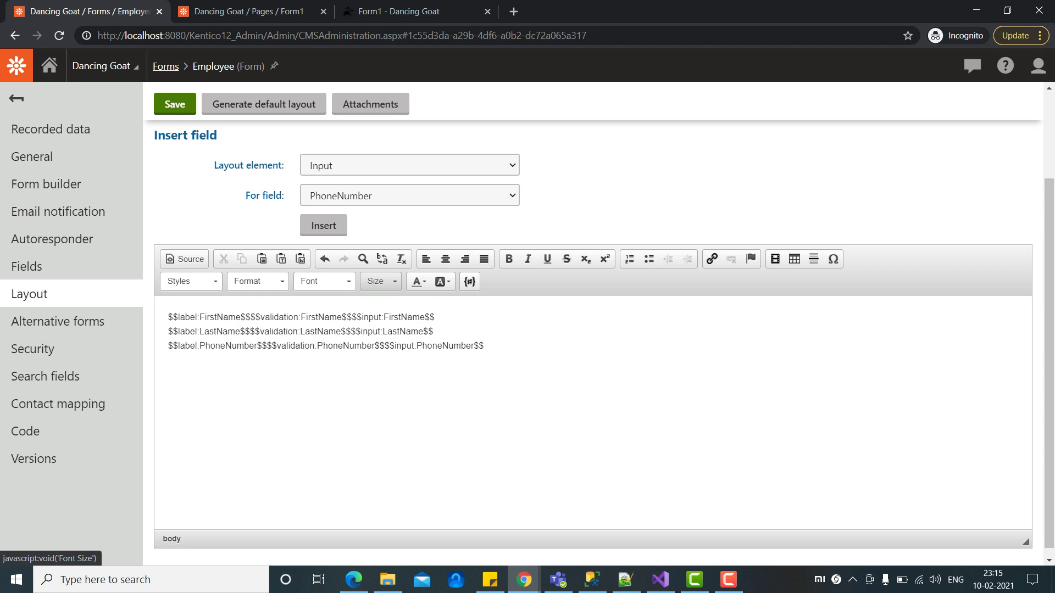
Insert the Email label placeholder on a new line.
key(shift+Tab)
key(space)
key(Down)
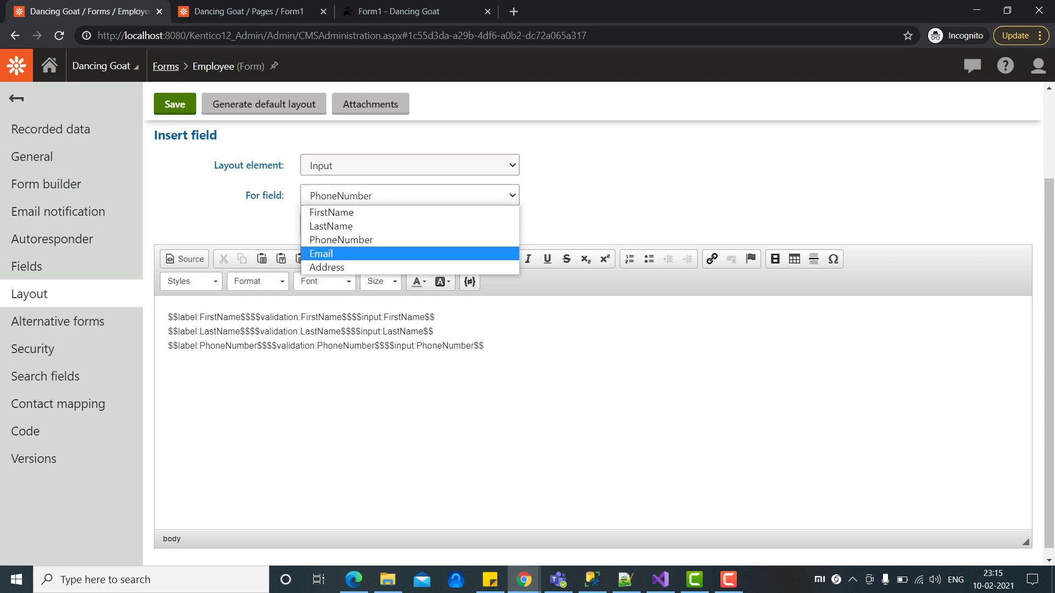
key(Return)
key(shift+Tab)
key(space)
key(Up)
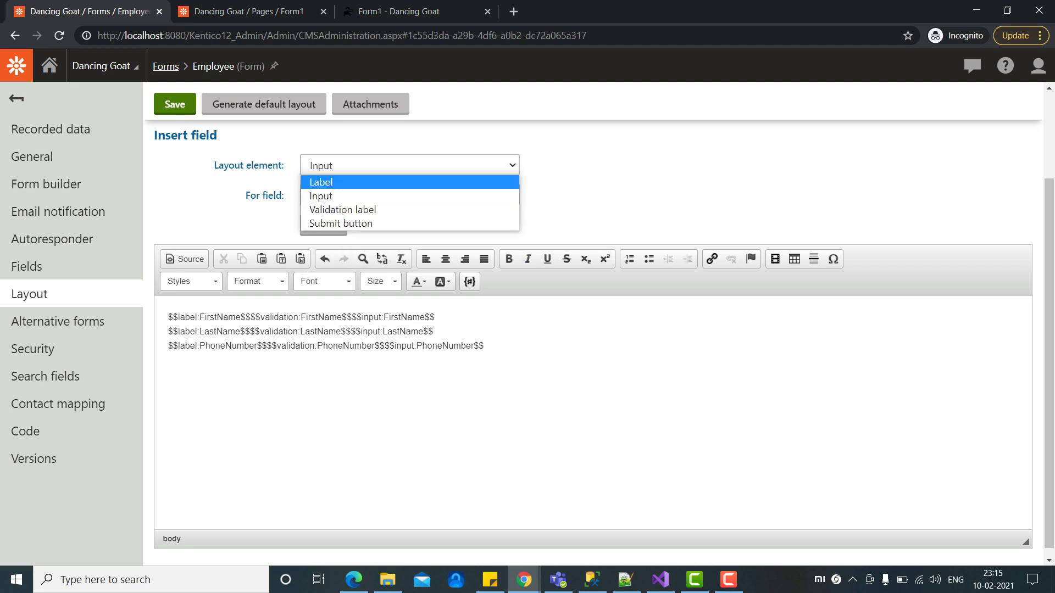
key(Return)
key(Tab)
key(Tab)
key(Return)
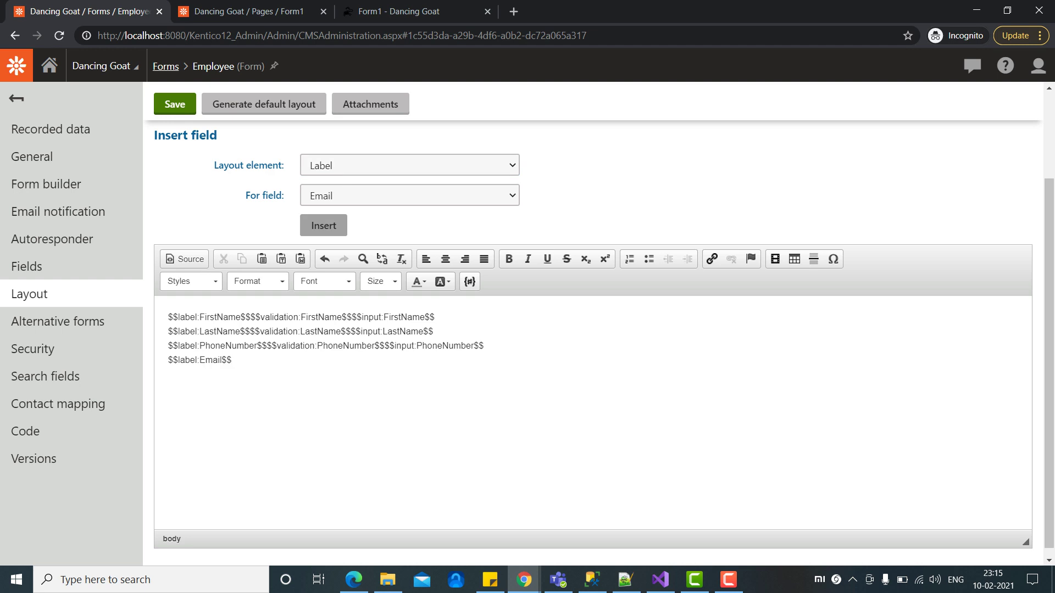
Add the Email validation label placeholder.
key(shift+Tab)
key(shift+Tab)
key(shift+Tab)
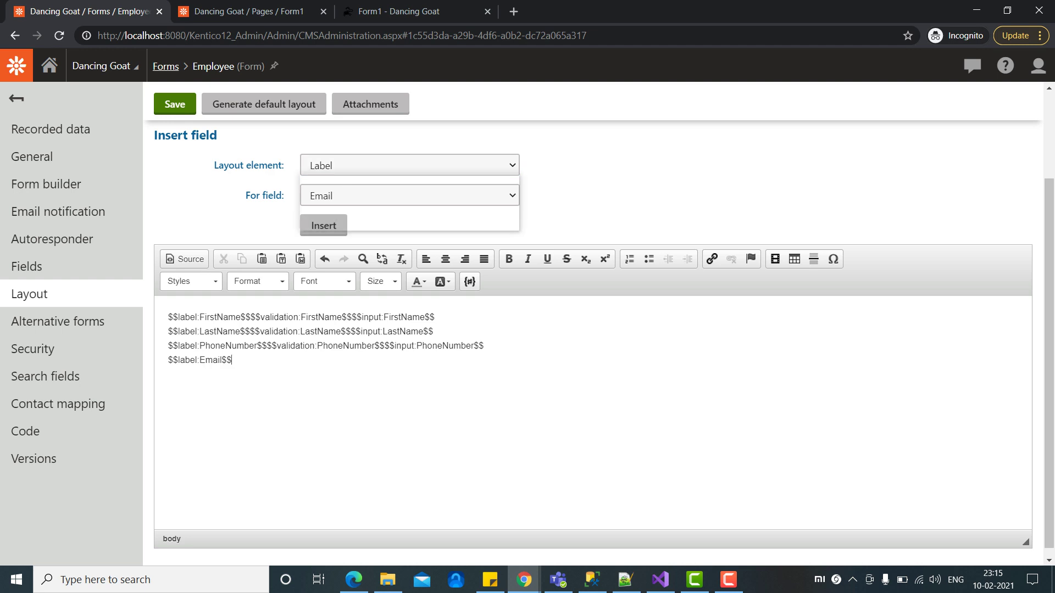
key(space)
key(Down)
key(Escape)
key(Down)
key(Tab)
key(Tab)
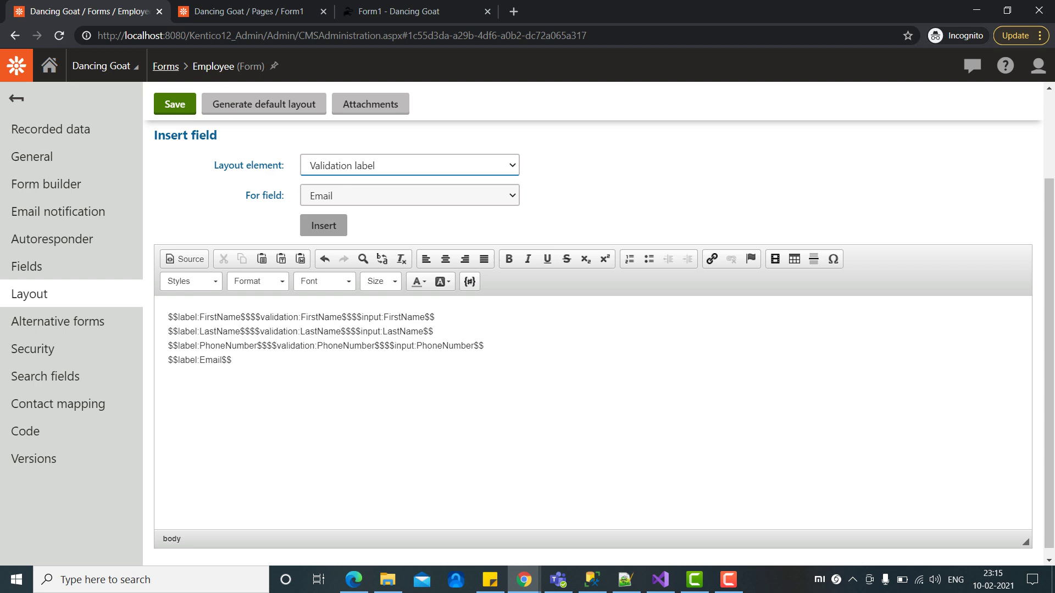
key(Return)
Add the Email input placeholder.
key(shift+Tab)
key(shift+Tab)
key(shift+Tab)
key(space)
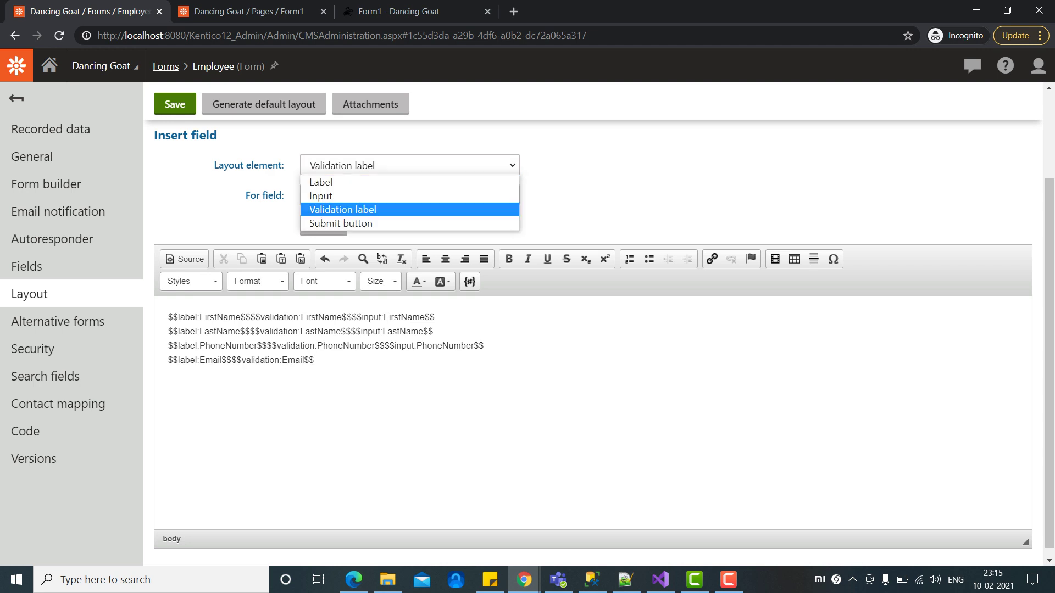
key(Down)
key(Up)
key(Up)
key(Return)
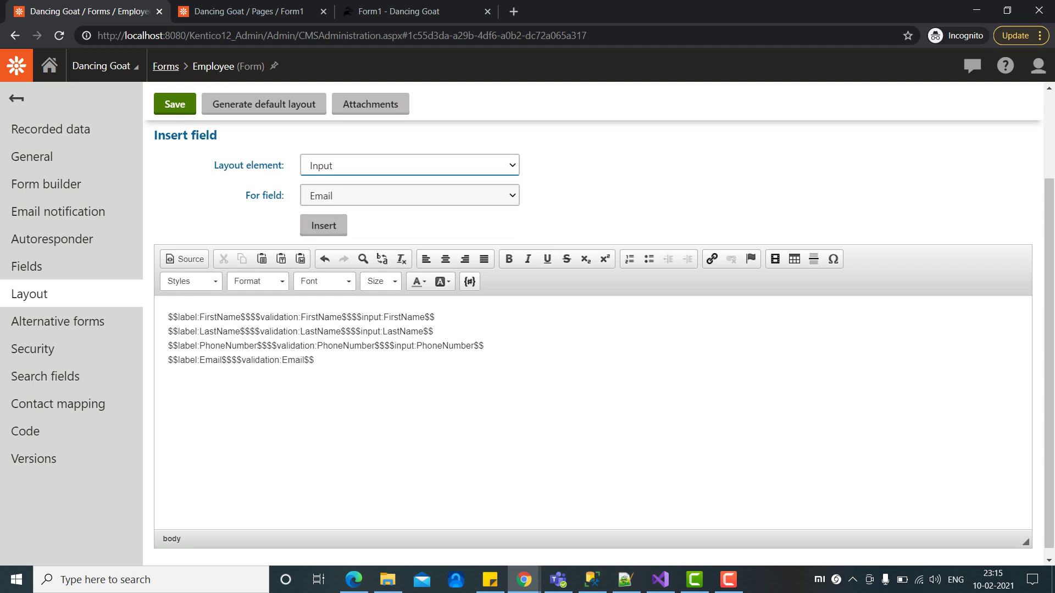
key(Tab)
key(Tab)
key(Return)
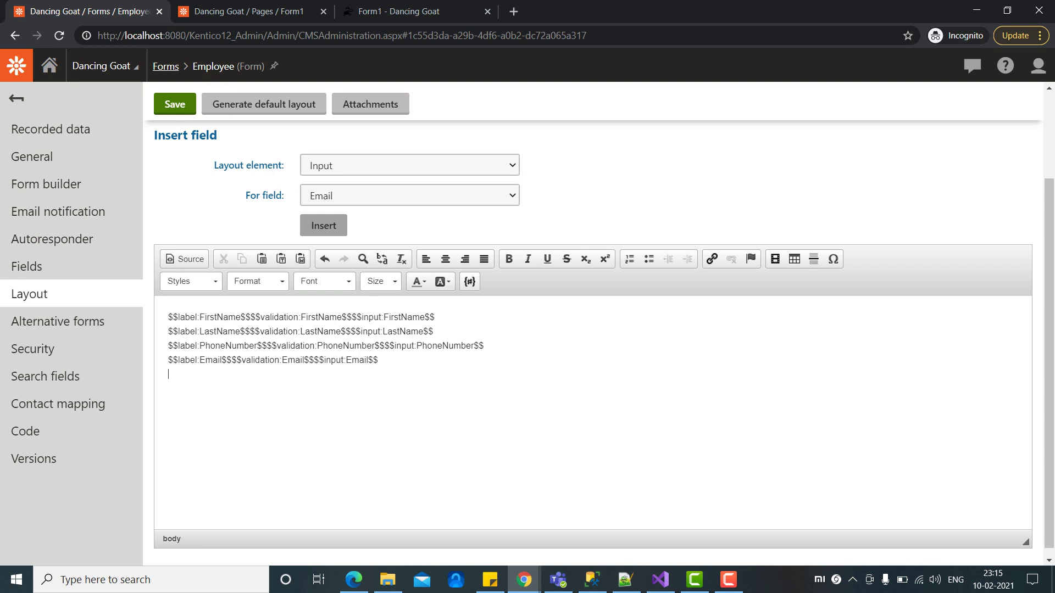
Insert the Address label placeholder on a new line.
key(shift+Tab)
key(shift+Tab)
key(shift+Tab)
key(space)
key(Up)
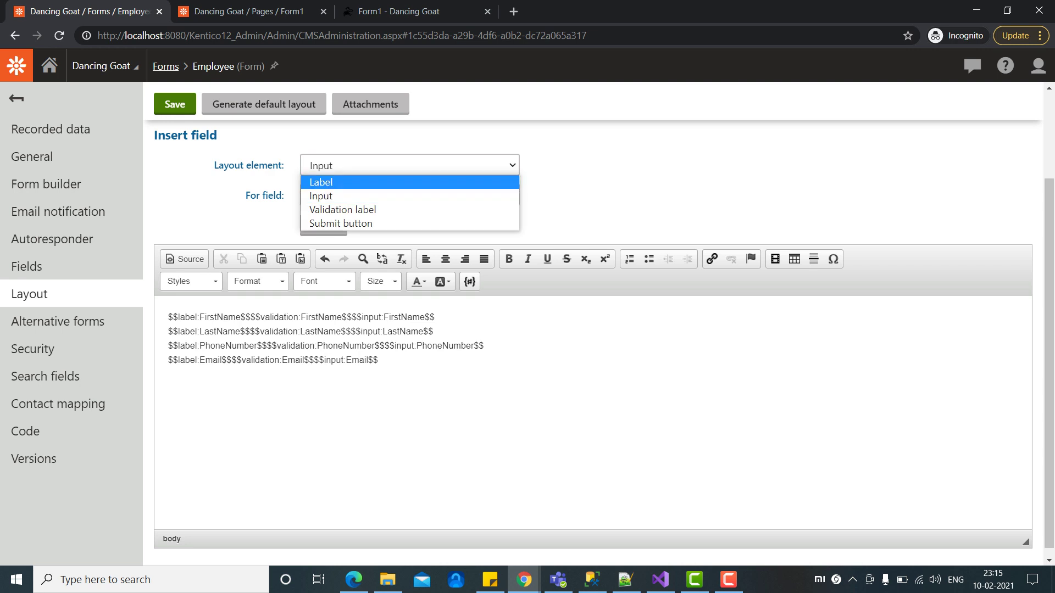
key(Return)
key(Tab)
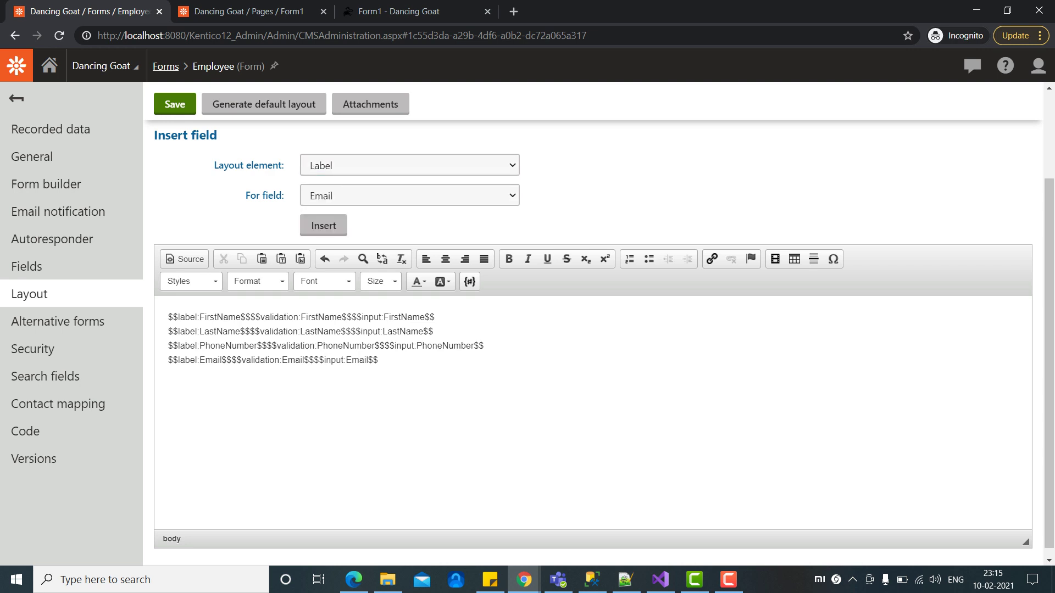
key(space)
key(Down)
key(Return)
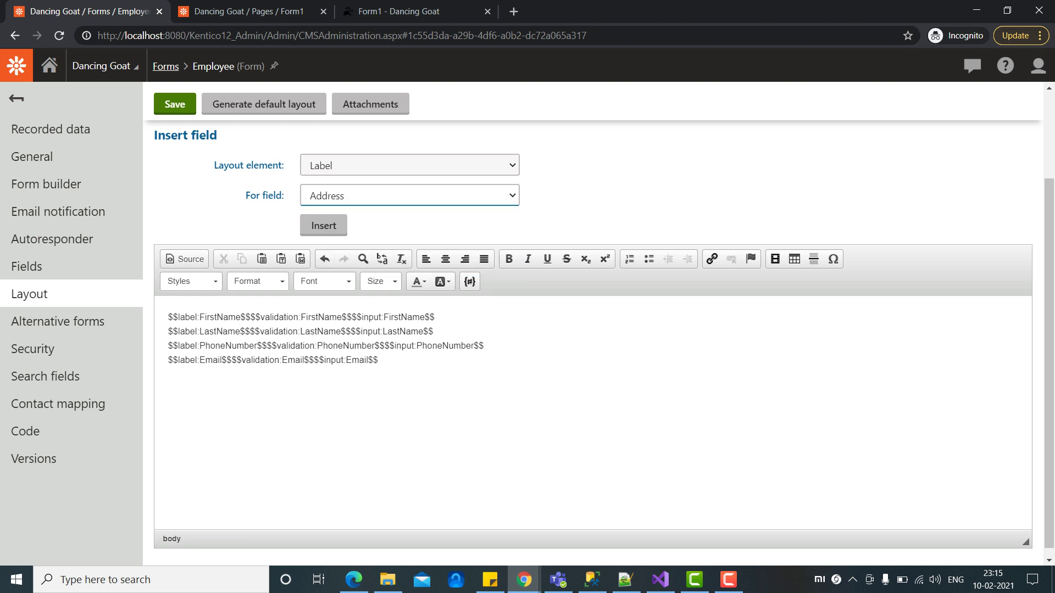
key(Tab)
key(Return)
Add the Address validation label and input placeholders.
key(space)
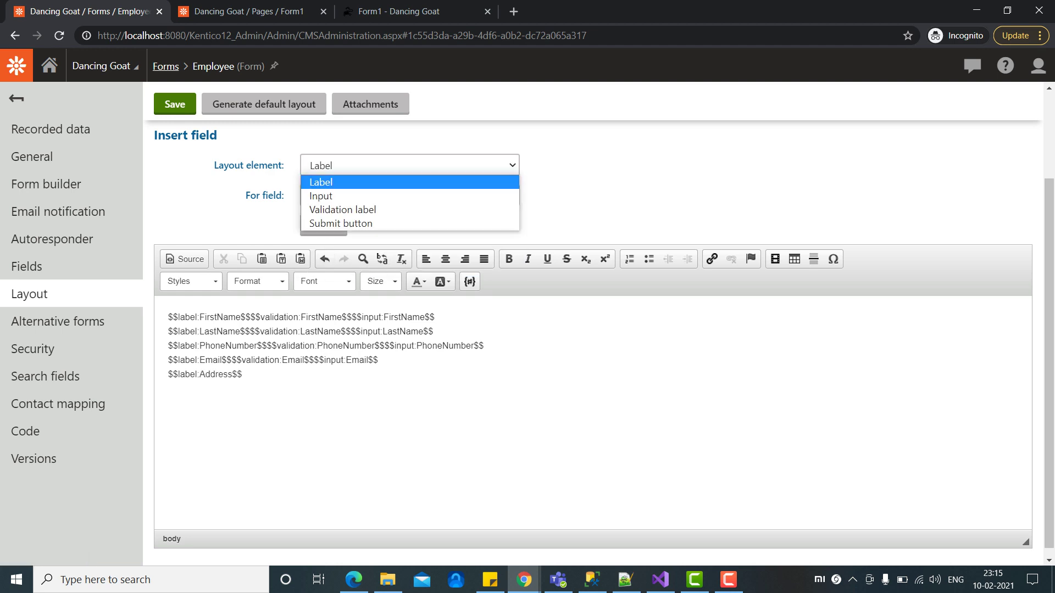
key(Down)
key(Down)
key(Return)
key(Tab)
key(Tab)
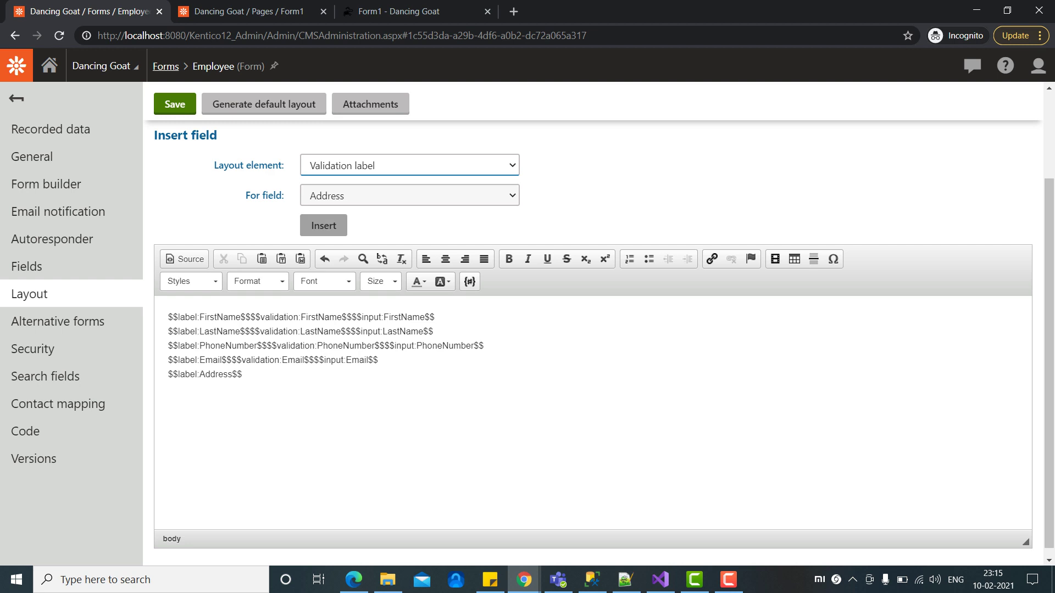
key(Return)
key(shift+Tab)
key(shift+Tab)
key(space)
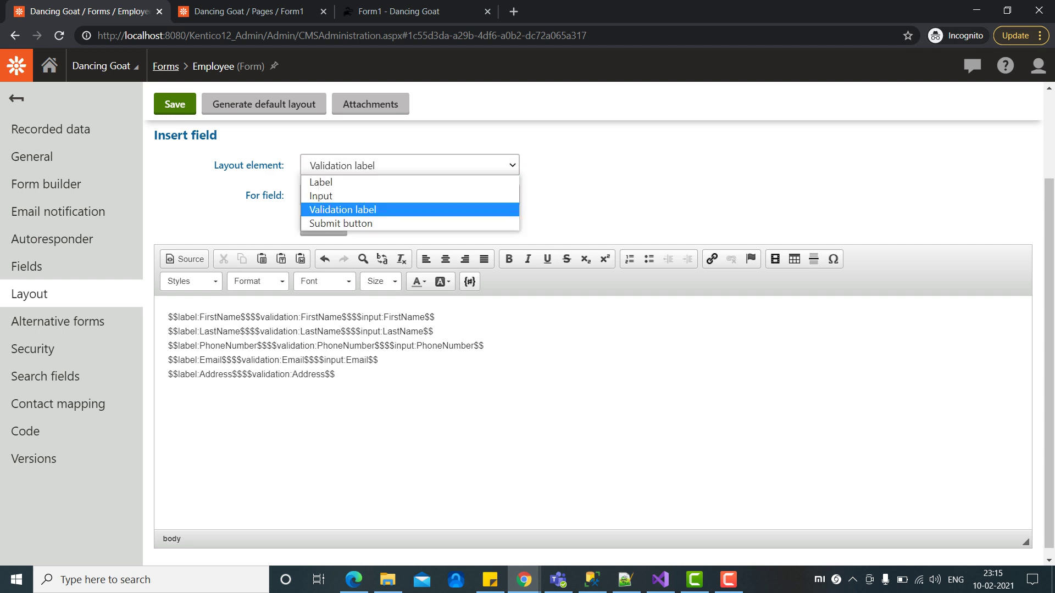
key(Up)
key(Return)
key(Tab)
key(Tab)
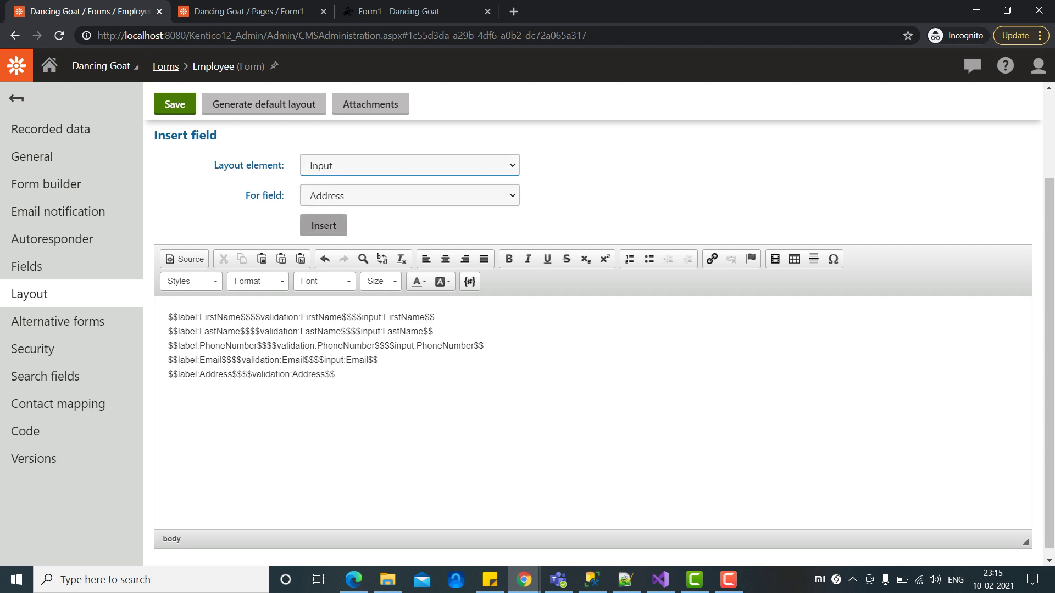
key(Return)
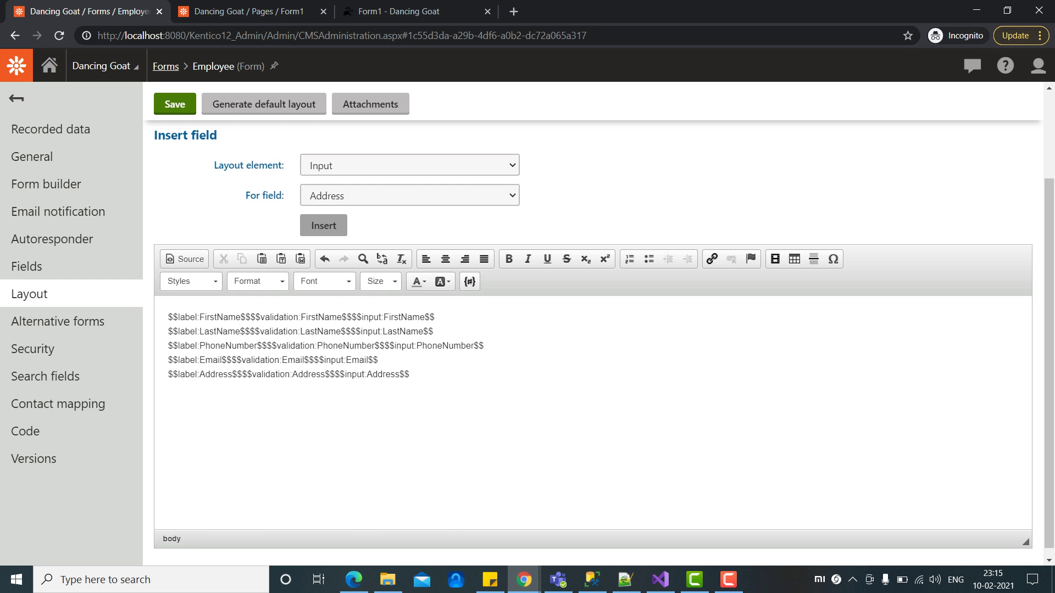
Insert a submit button placeholder on an empty line below the Address row.
click(168, 388)
key(shift+Tab)
key(shift+Tab)
key(space)
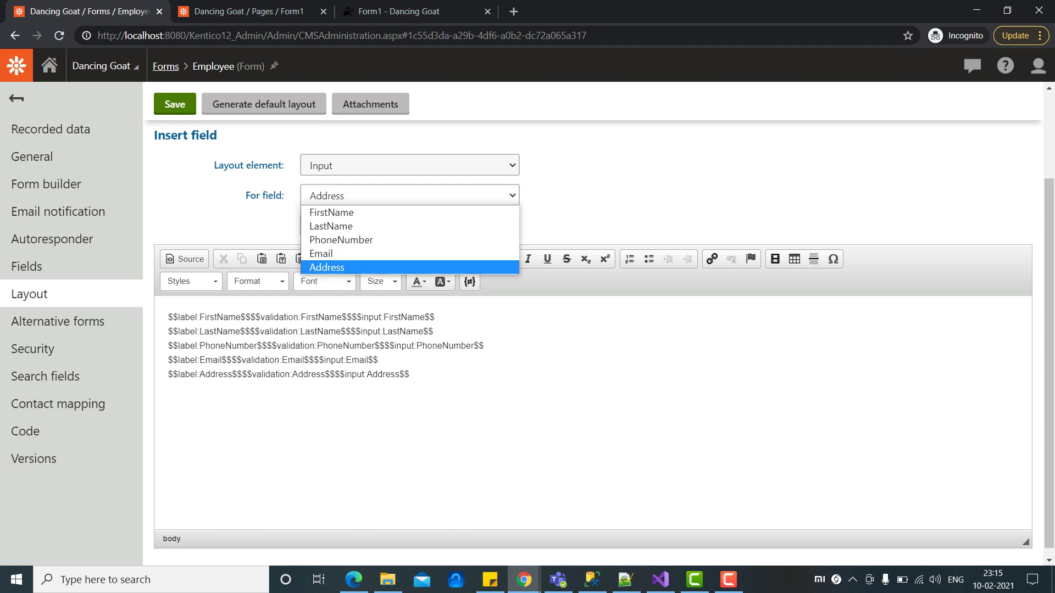
key(Up)
key(Up)
key(Up)
key(Up)
key(Return)
key(shift+Tab)
key(space)
key(Down)
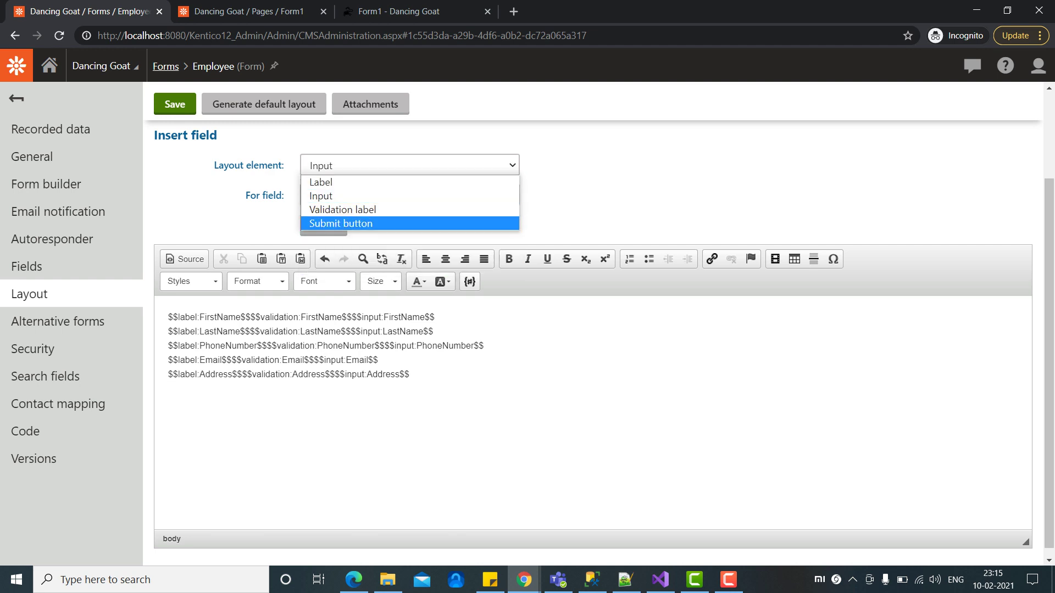
key(Return)
key(Tab)
key(Return)
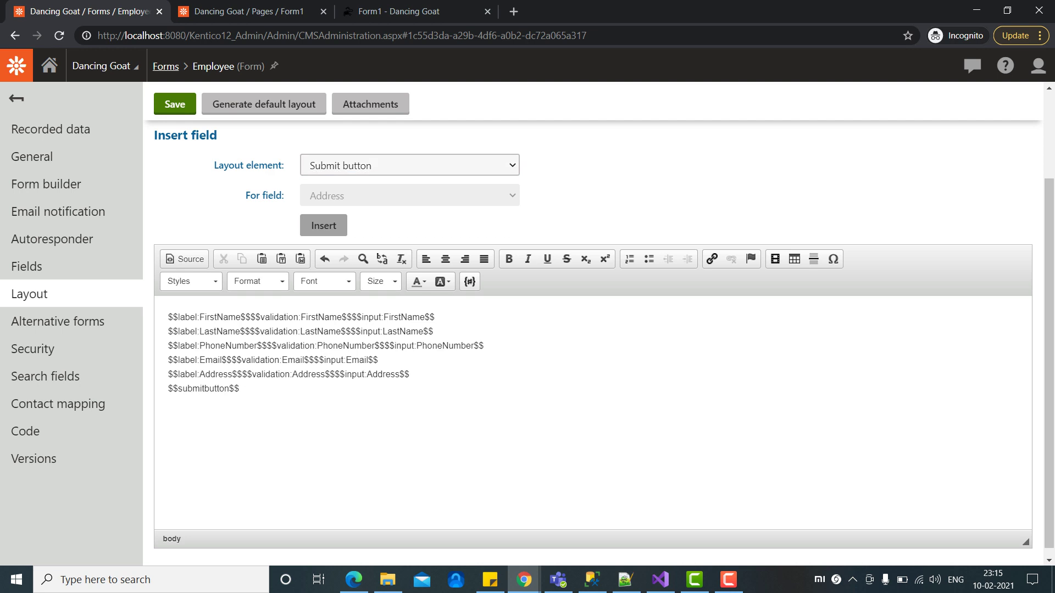
Save the custom HTML layout and refresh the live Form1 page to show labels above fields.
key(Return)
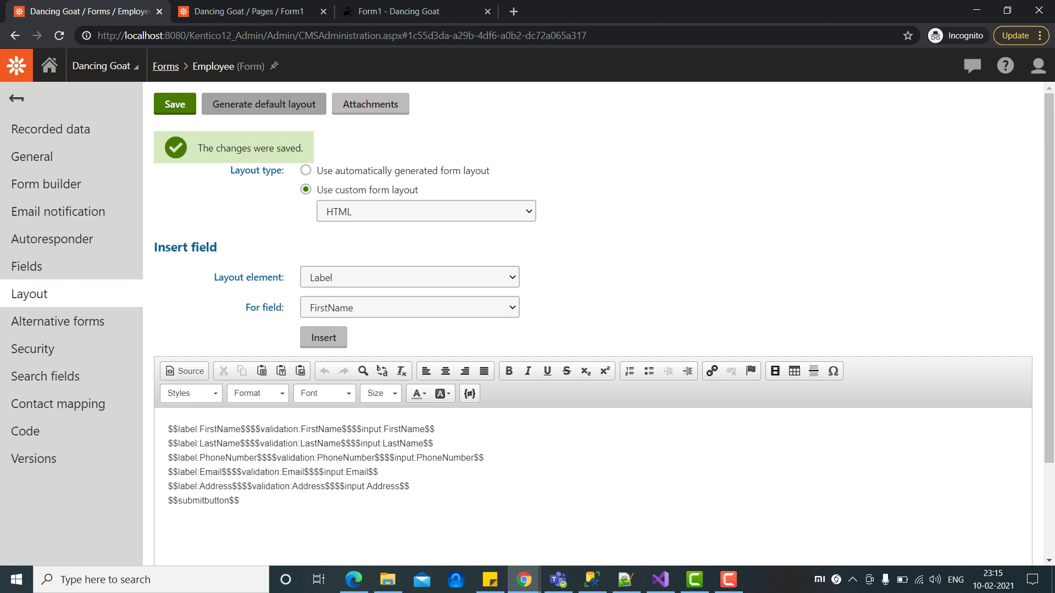
key(ctrl+3)
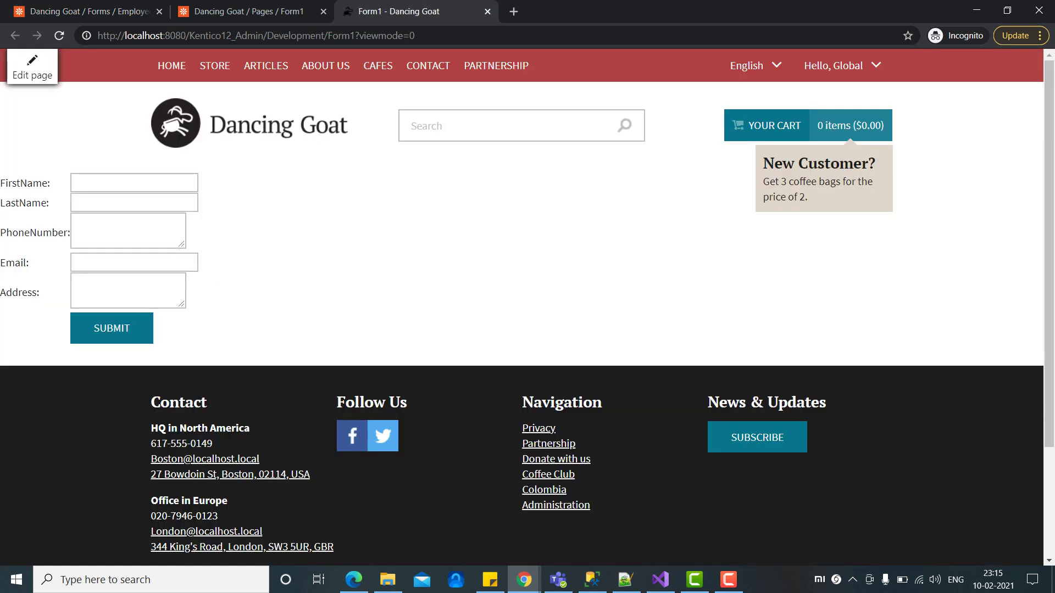
key(XF86MonBrightnessDown)
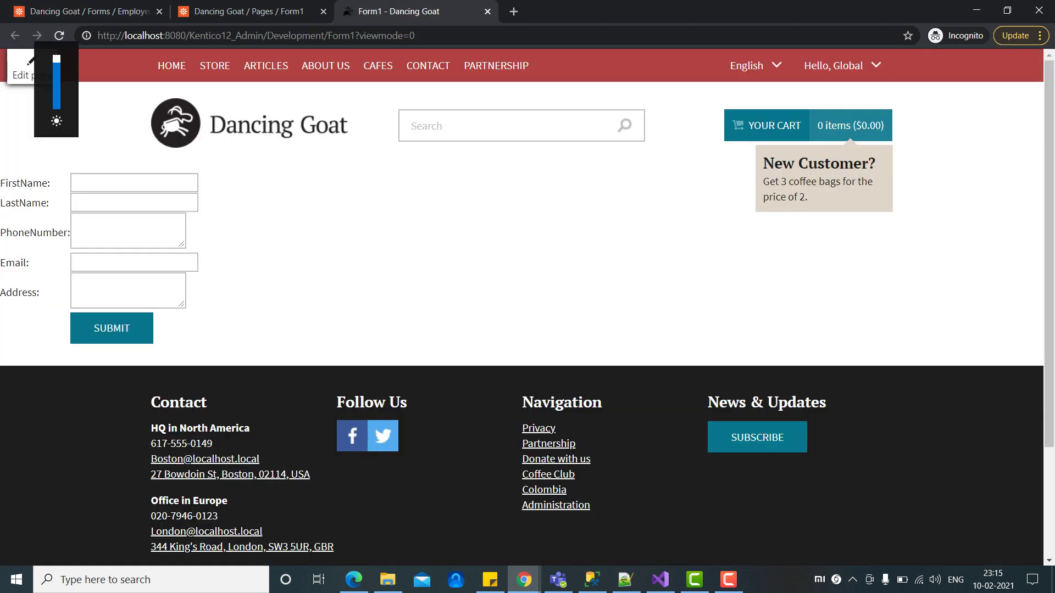
key(F5)
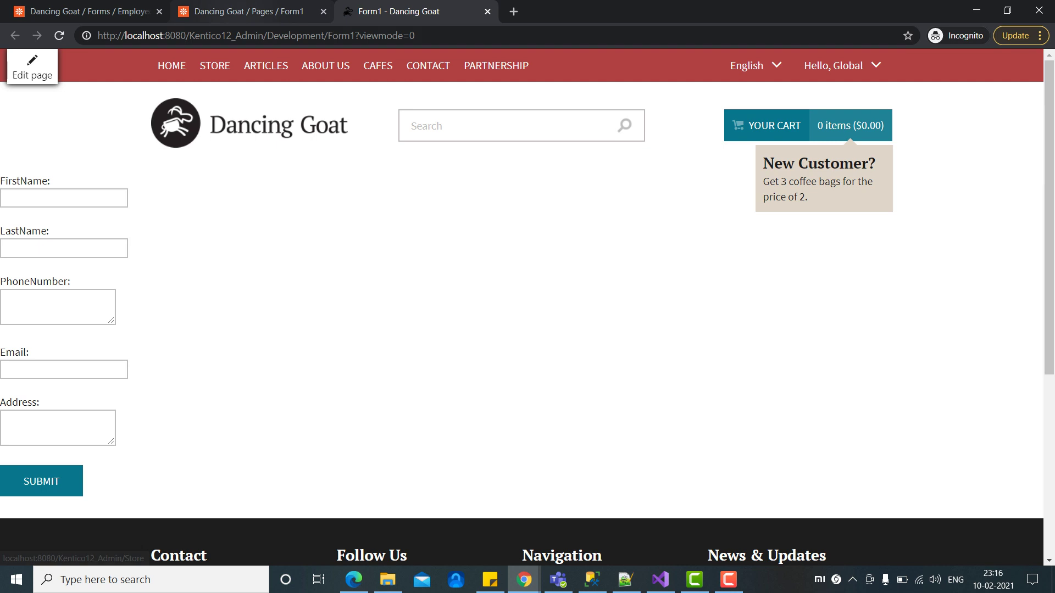
Wrap the FirstName row in a div styled margin-left:2em in the layout source and save.
click(88, 11)
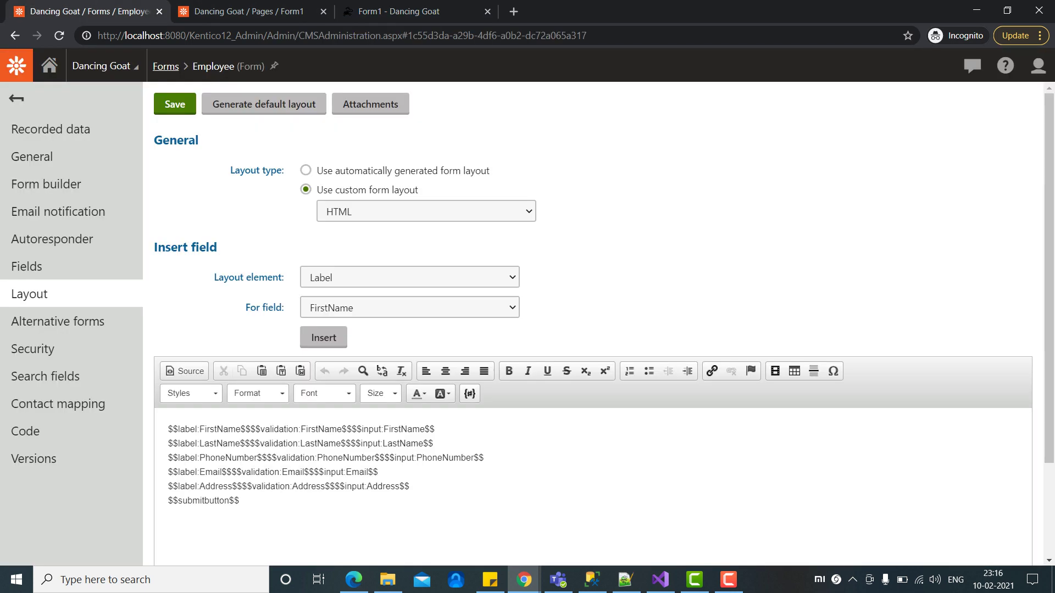
click(185, 371)
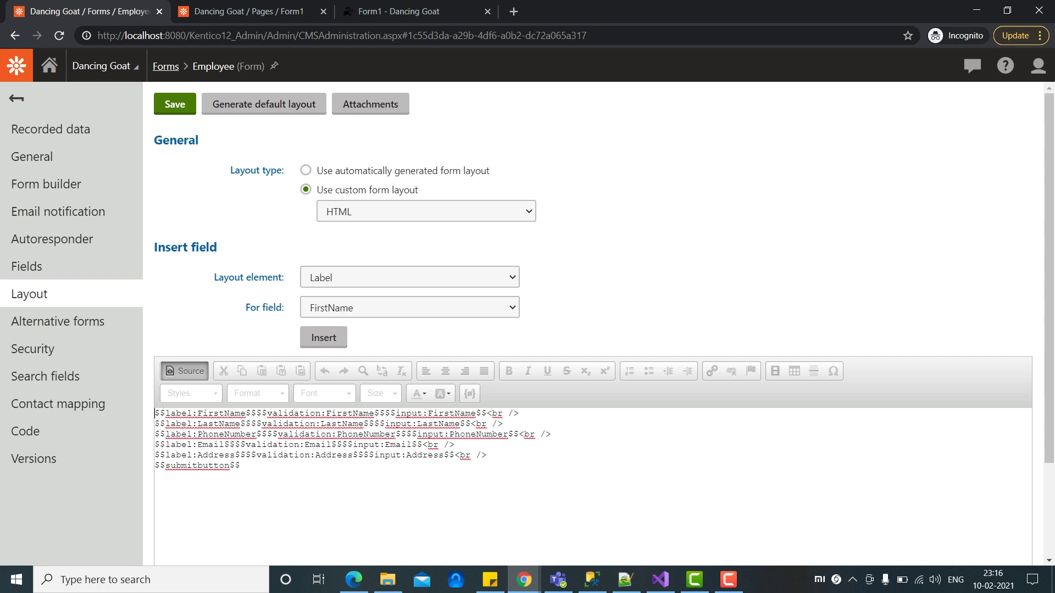
text(<div>)
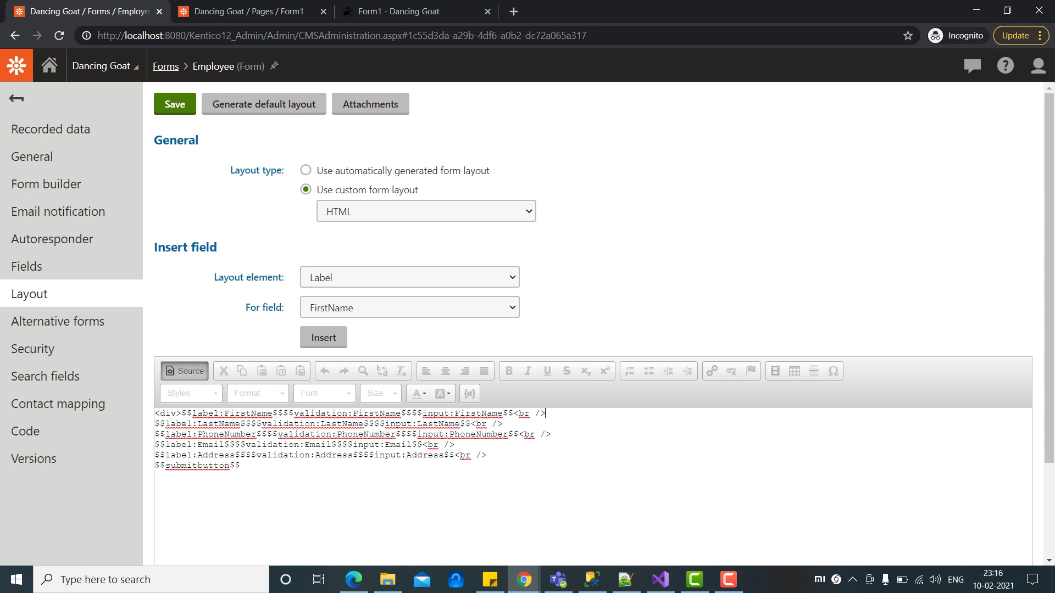
text(</dov>)
key(BackSpace)
key(BackSpace)
key(BackSpace)
text(iv>)
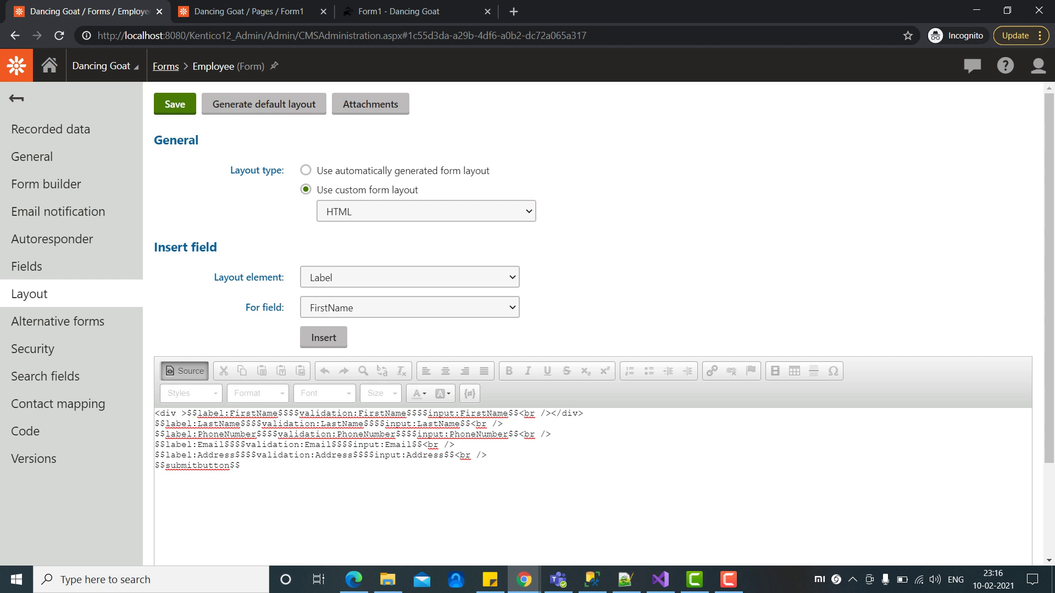
text( style="")
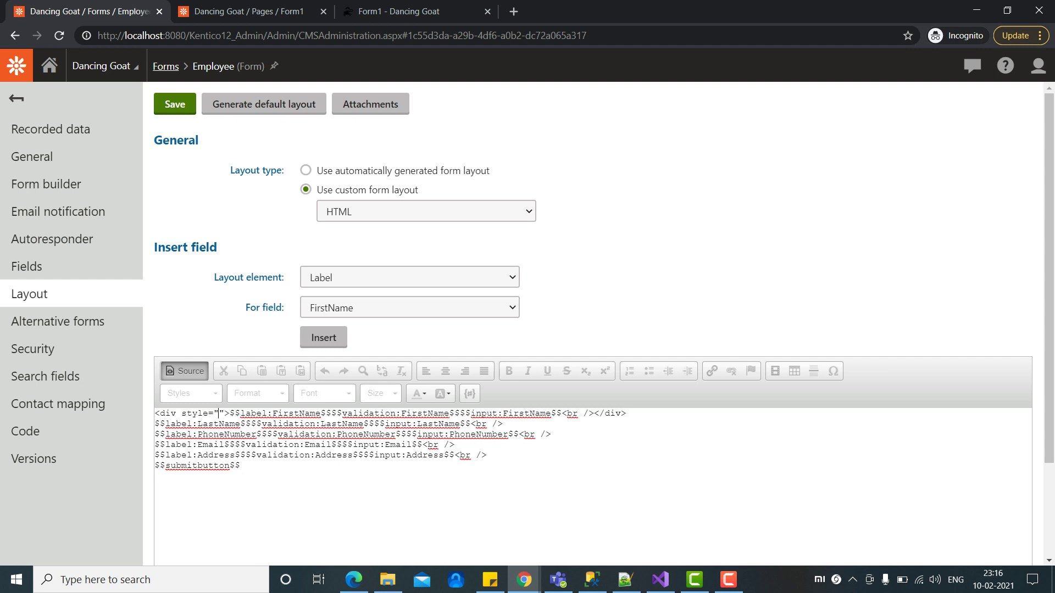
text(p)
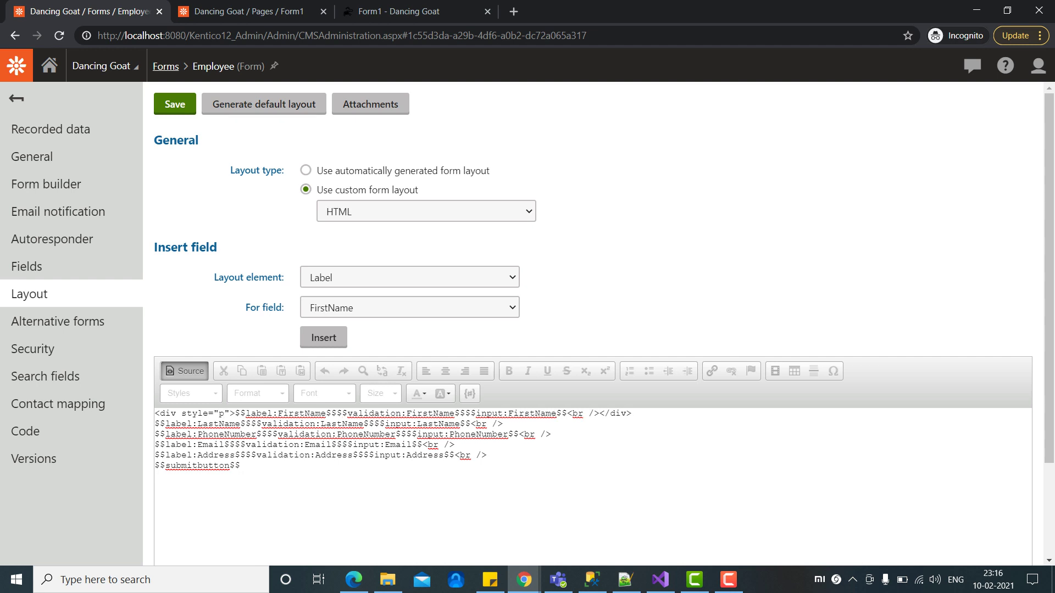
key(BackSpace)
text(margin)
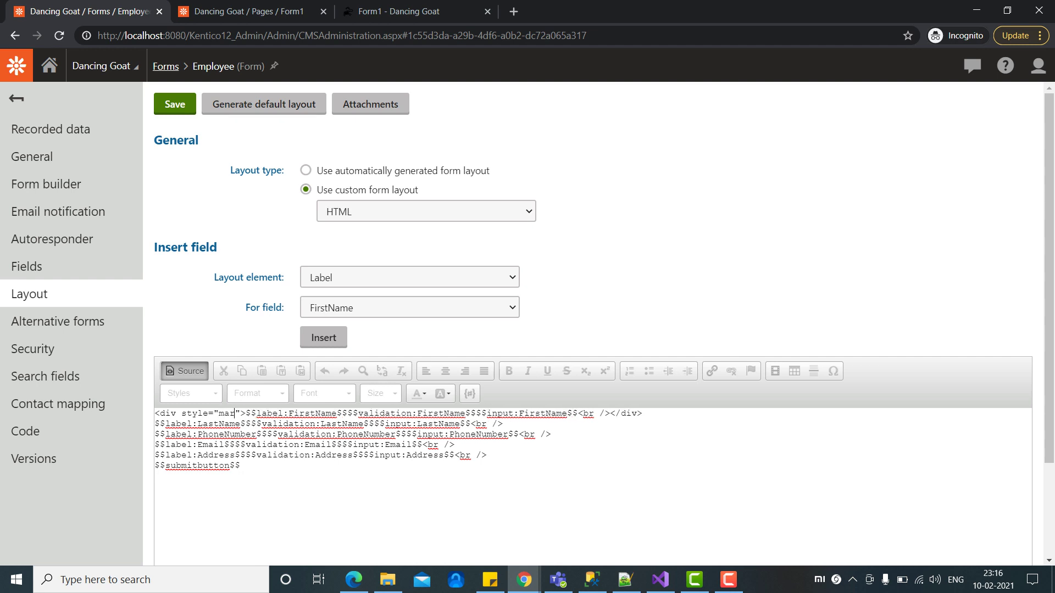
text(-left:)
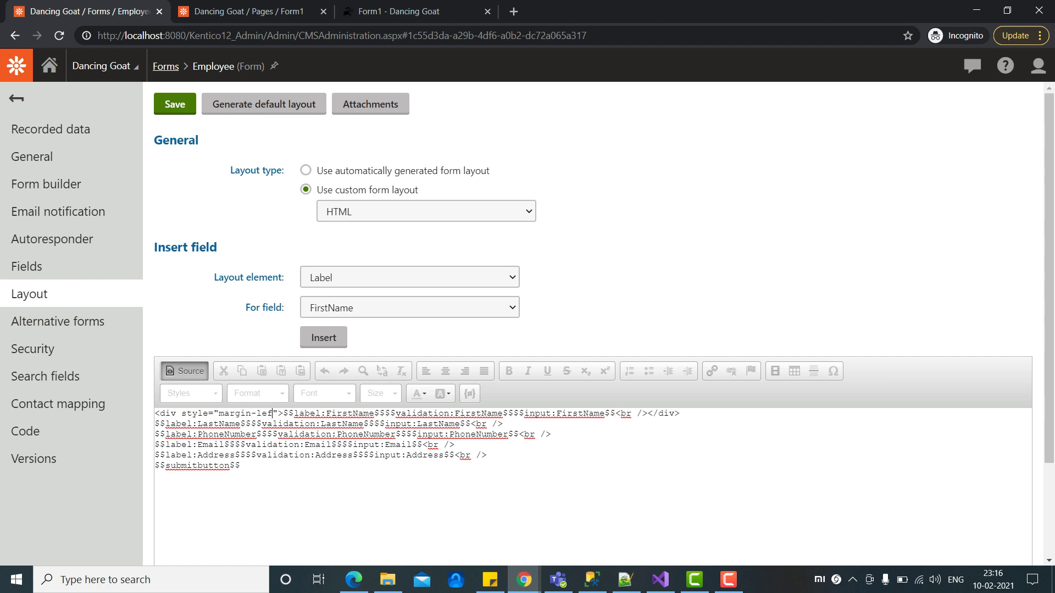
text(2em;)
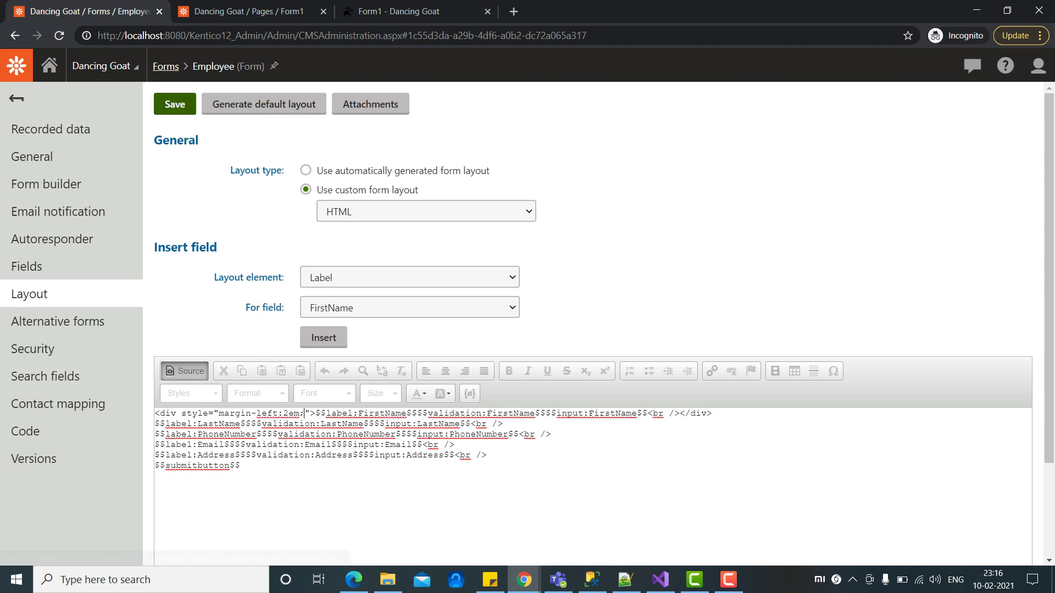
click(175, 104)
Reload the live Form1 page to check the indented FirstName row, then return to the layout editor.
key(ctrl+3)
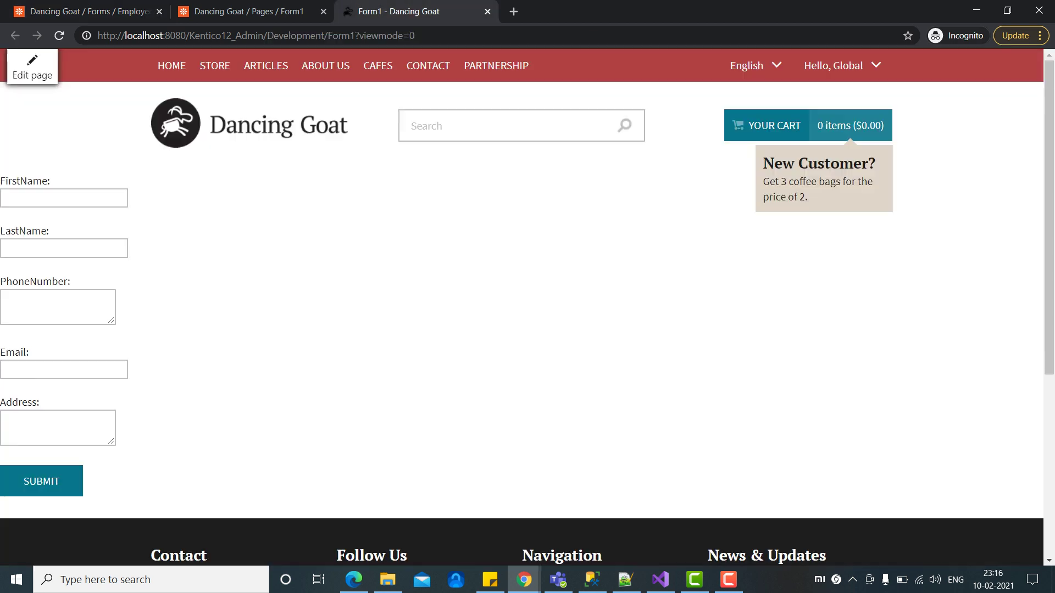
key(XF86MonBrightnessUp)
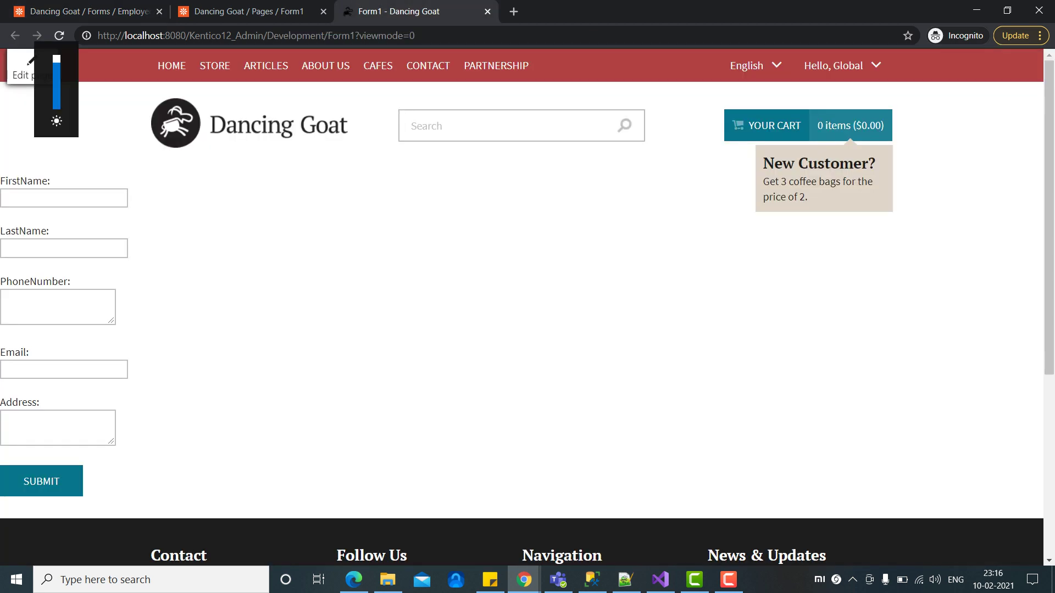
key(F5)
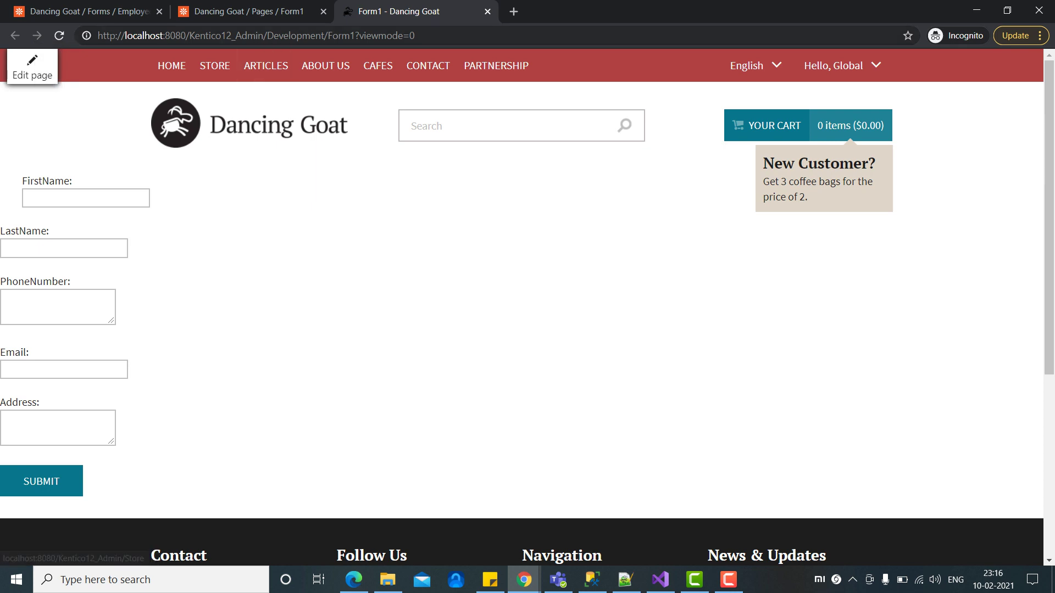
key(ctrl+Tab)
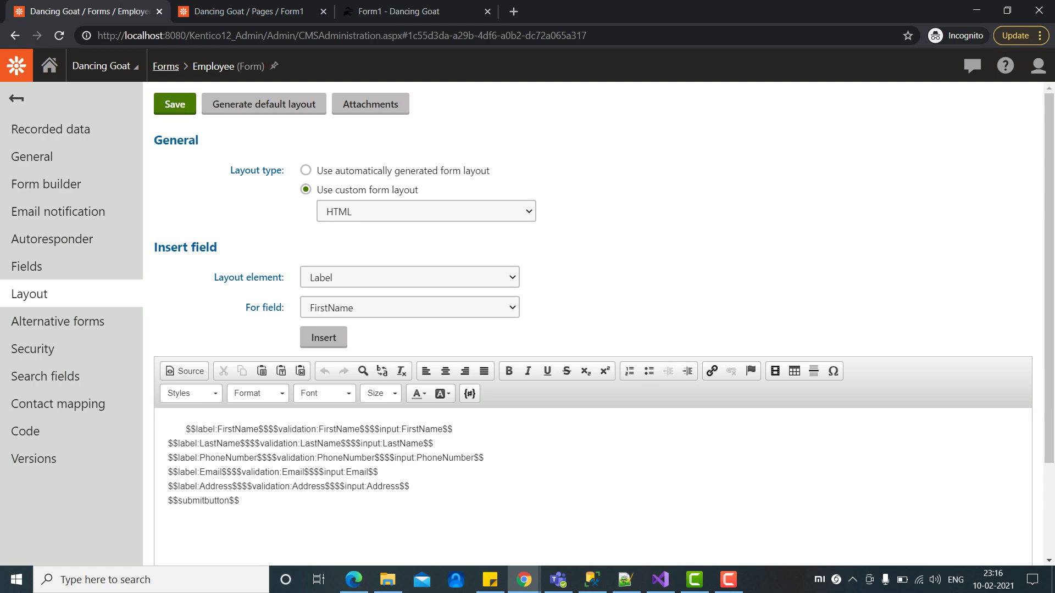
scroll(593, 330, down, 2)
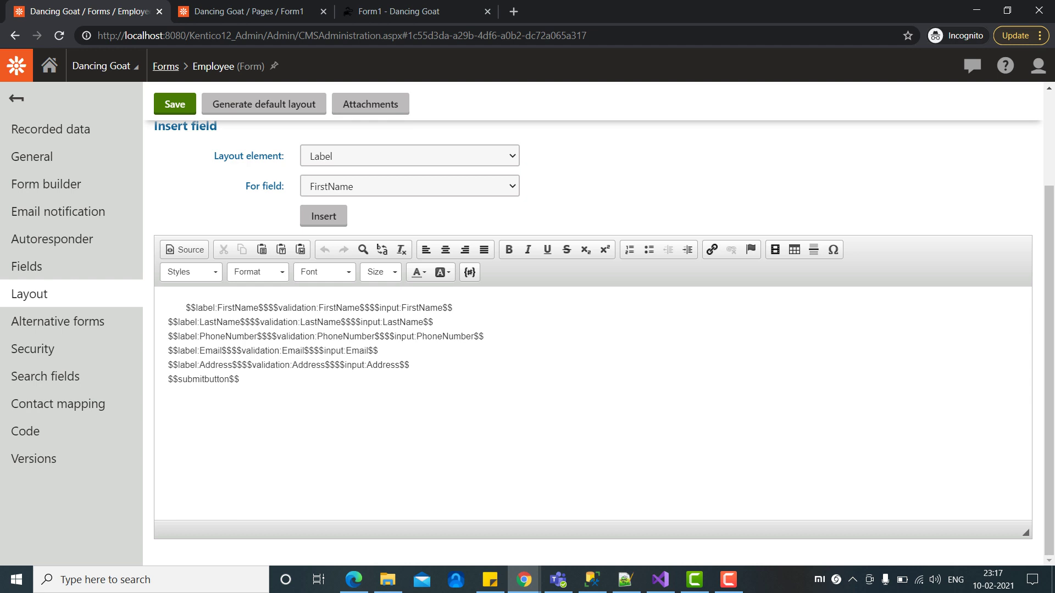
Add a text/javascript script block with console.log('test'); after $$submitbutton$$ and save the layout.
click(185, 250)
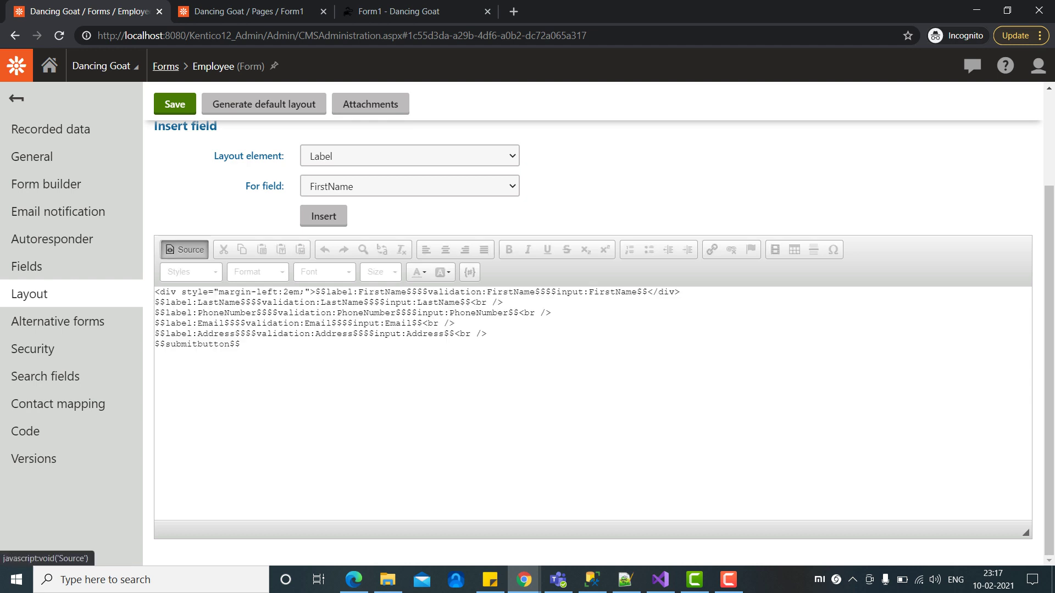
key(Return)
key(Return)
key(Return)
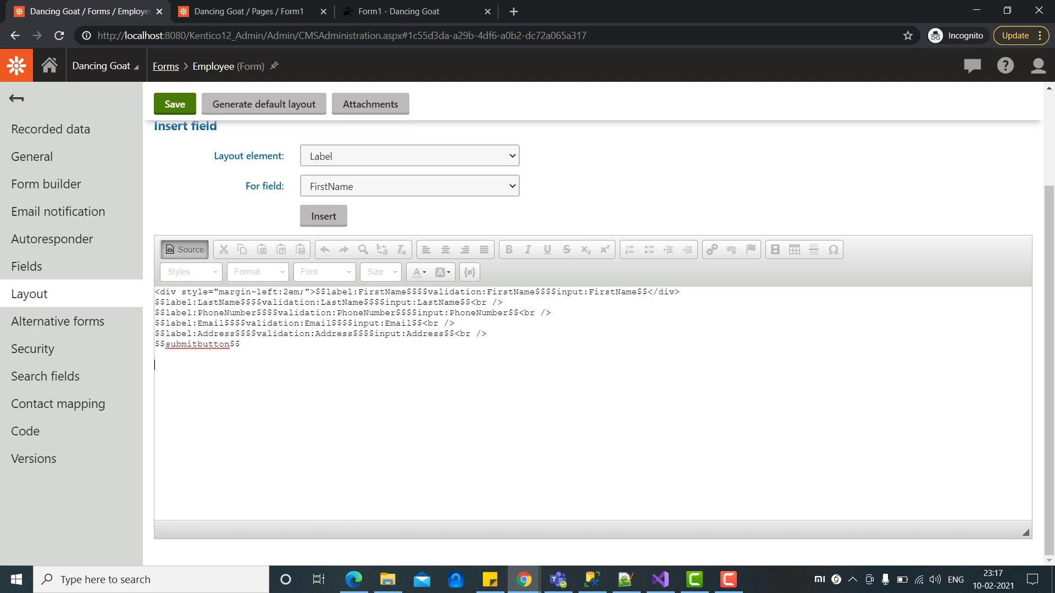
text(<script> type=""text/javascript)
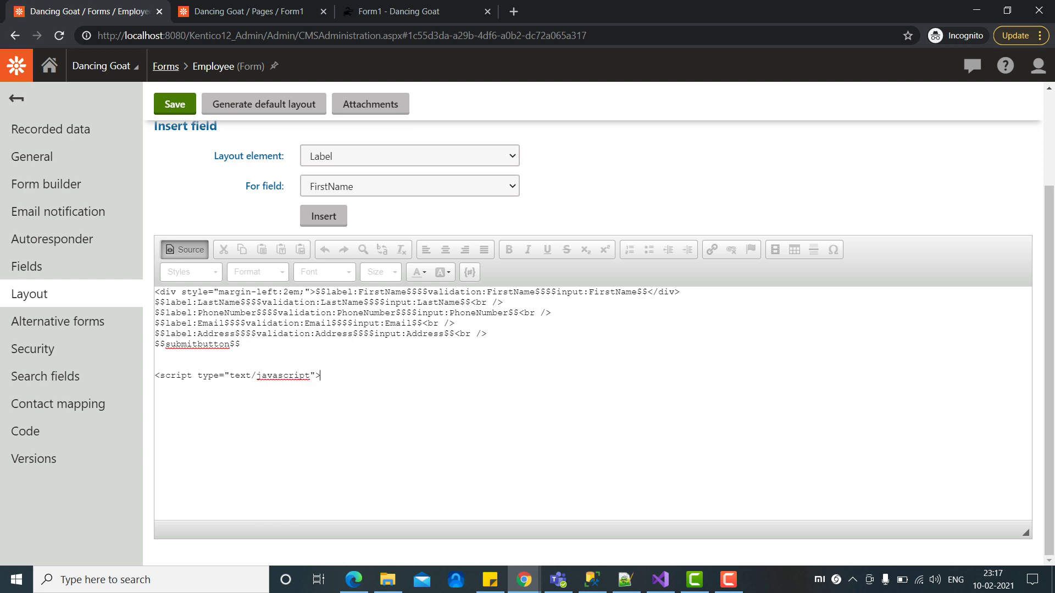
key(Return)
text(</sc)
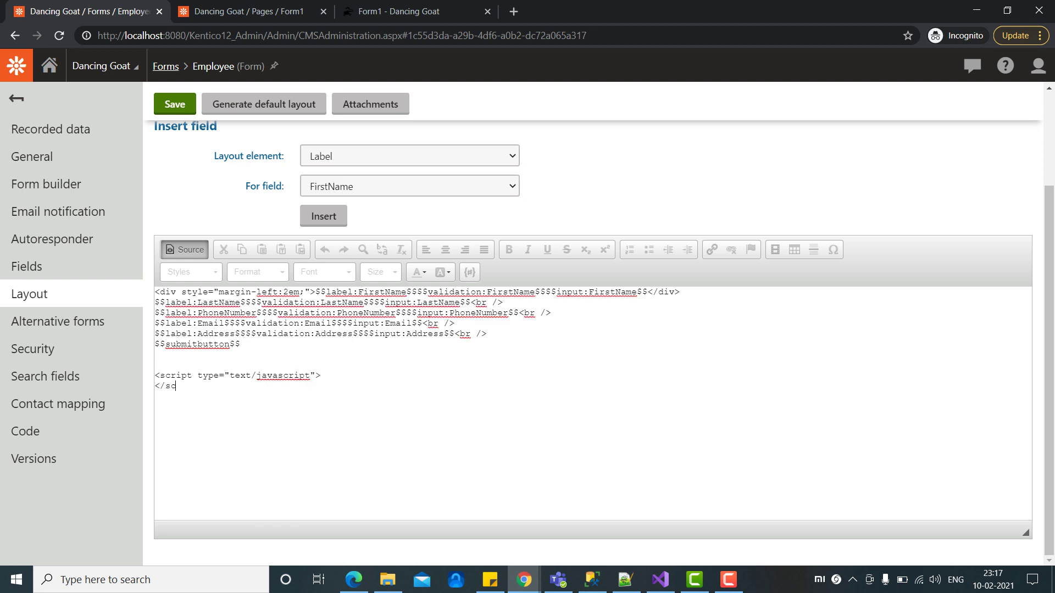
text(ript>)
key(Return)
text(console.log())
key(Left)
text('test');)
key(ctrl+s)
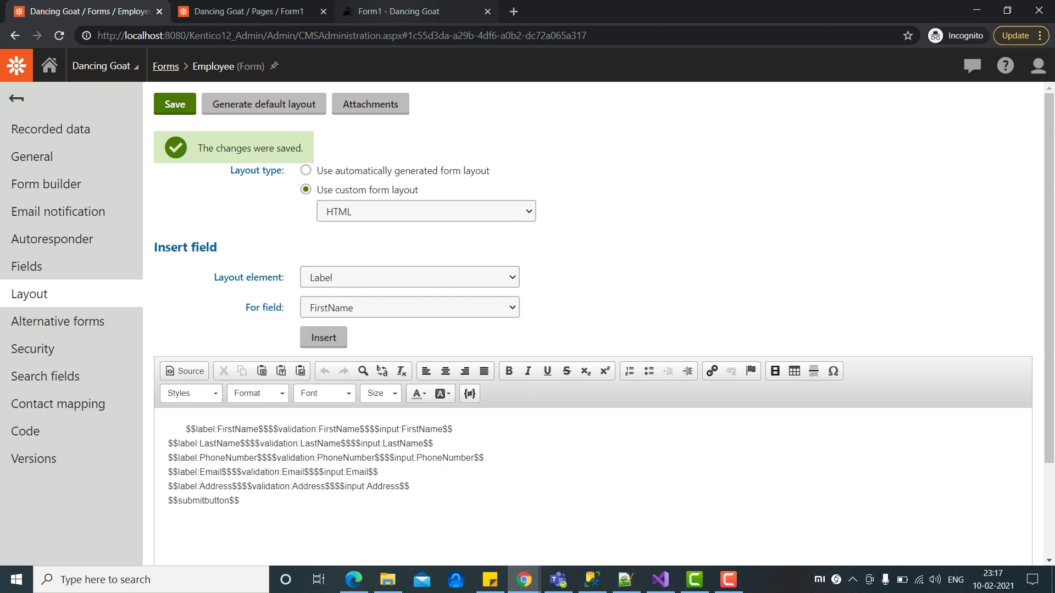
key(ctrl+3)
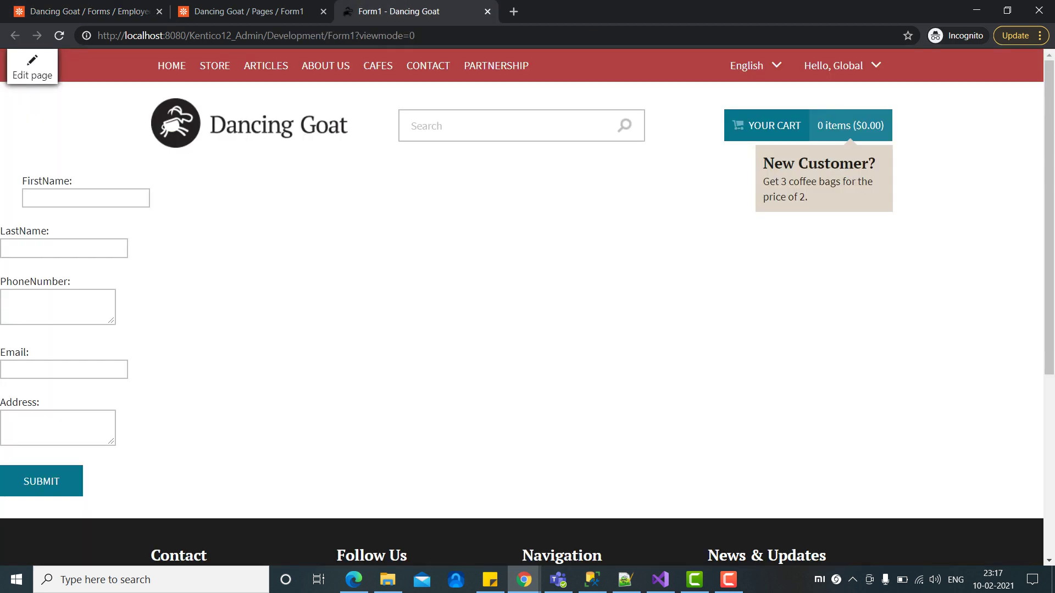
Open the browser console on Form1 and reload the page so the script prints 'test'.
key(F12)
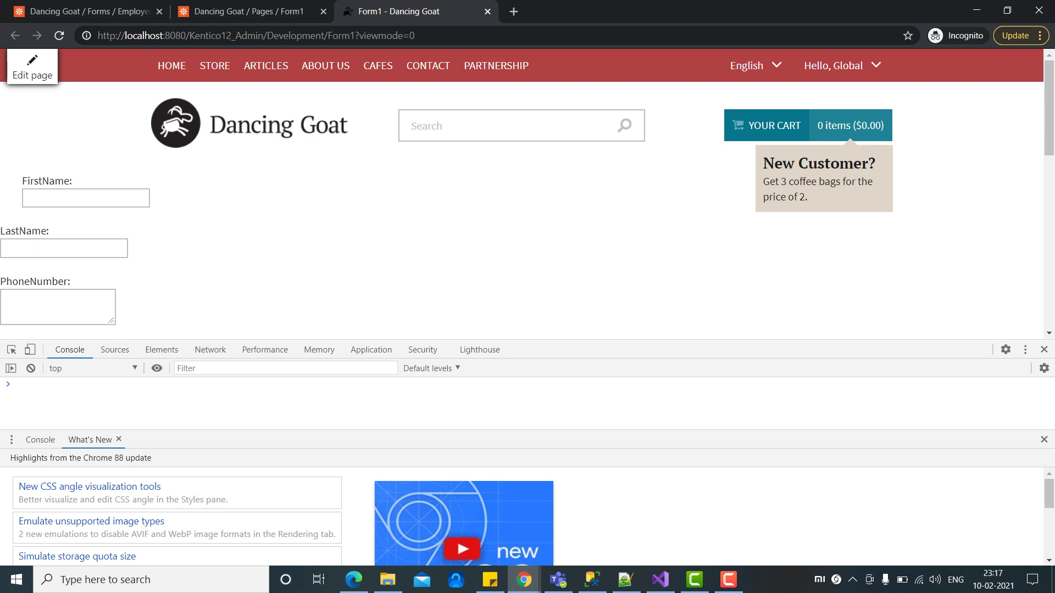
click(1043, 440)
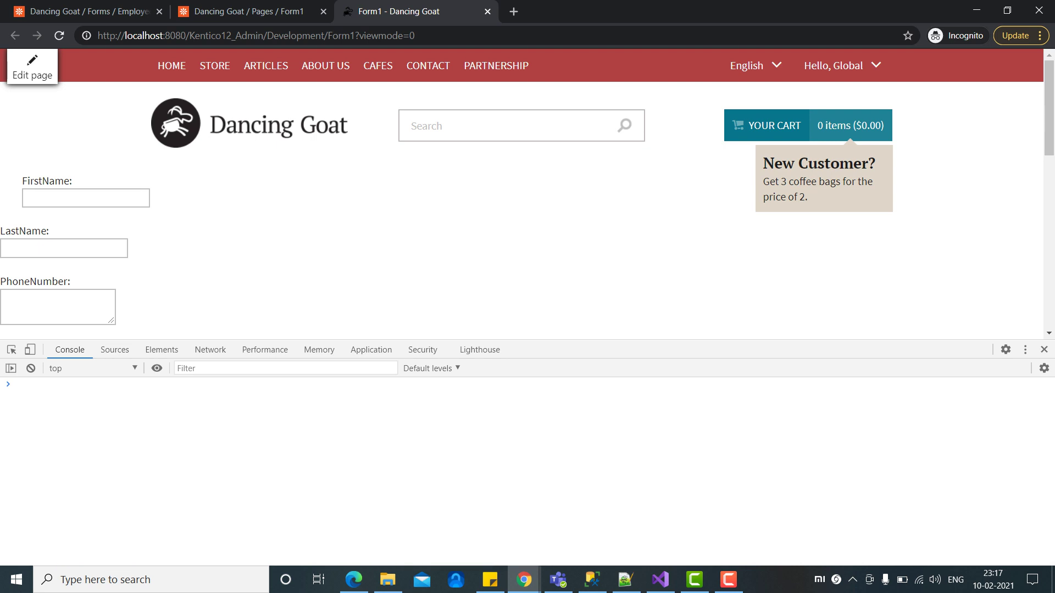
key(F5)
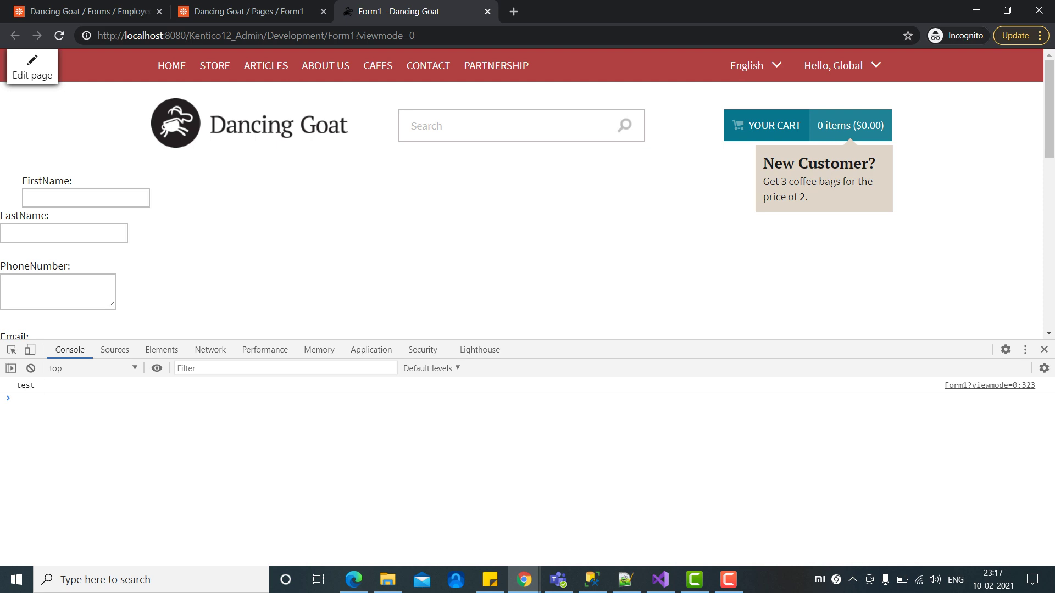
Glance at the lesson notes in Notepad++, then return to the live Employee form.
key(ctrl+1)
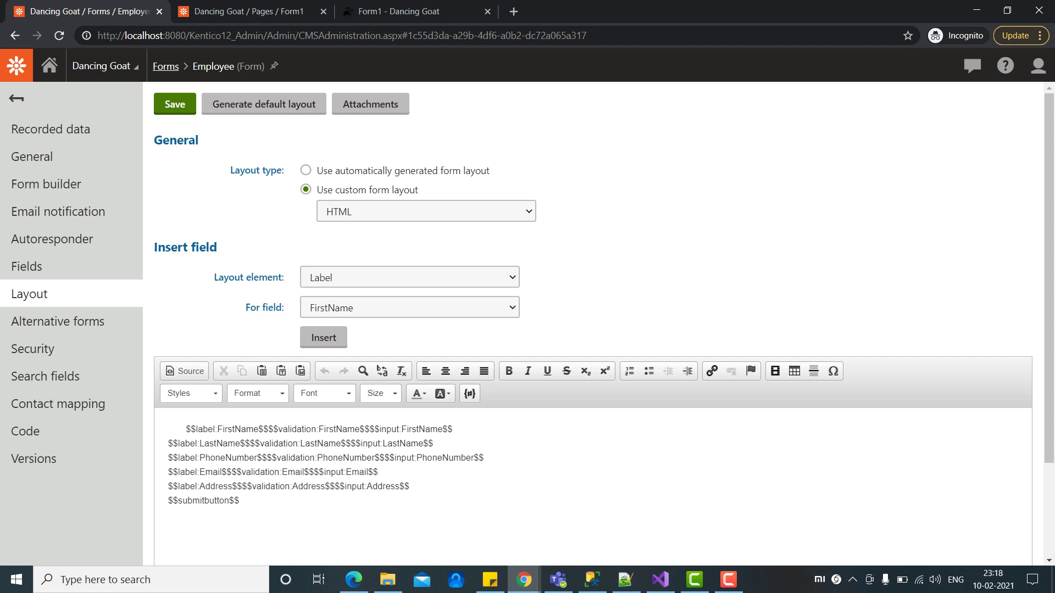
click(625, 579)
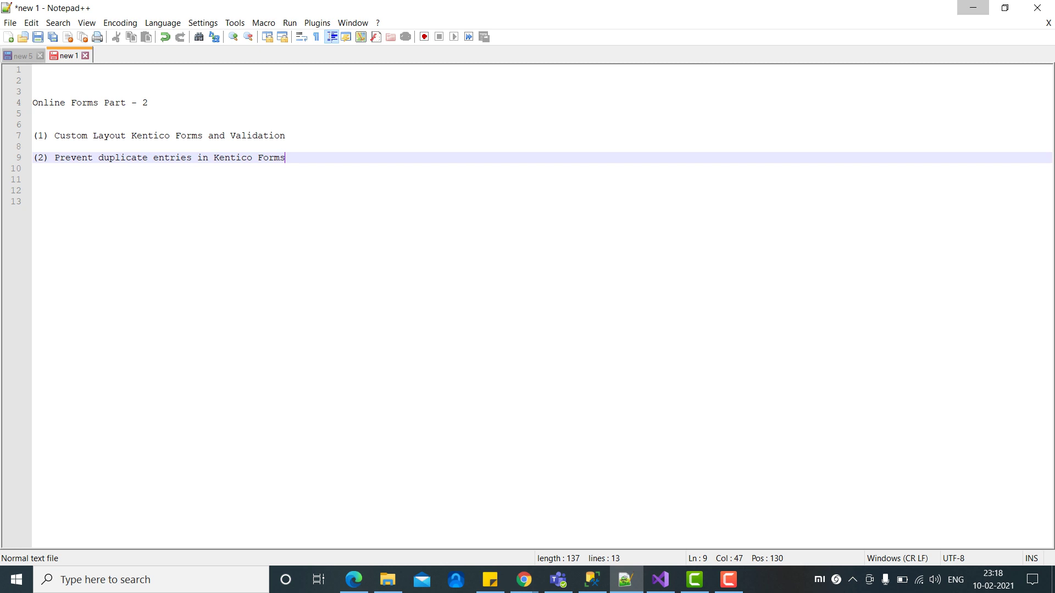
click(973, 8)
key(ctrl+3)
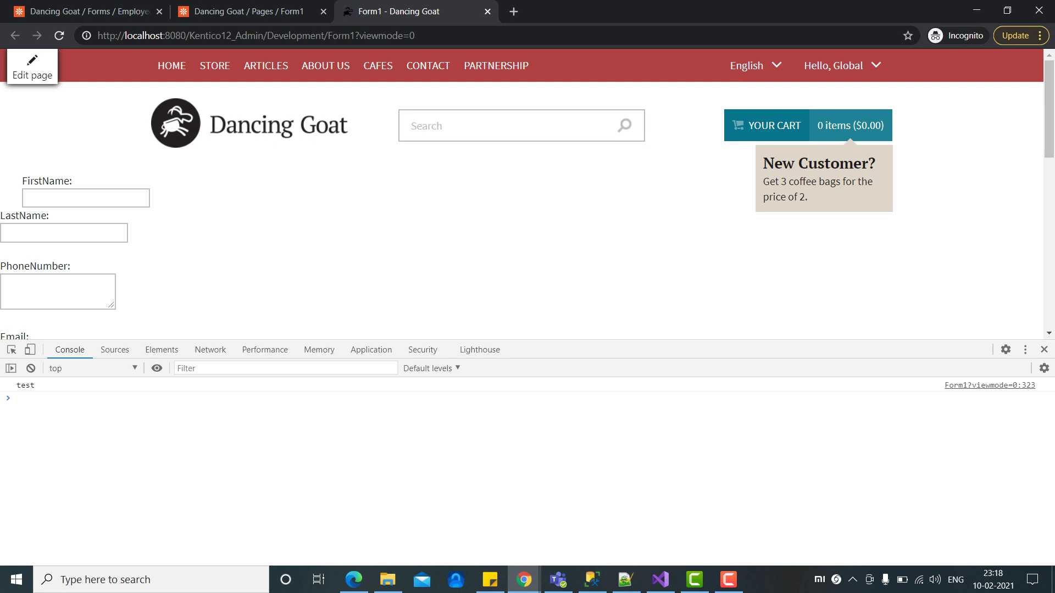
Close DevTools and fill FirstName and LastName with 'test' plus a test phone number.
key(F12)
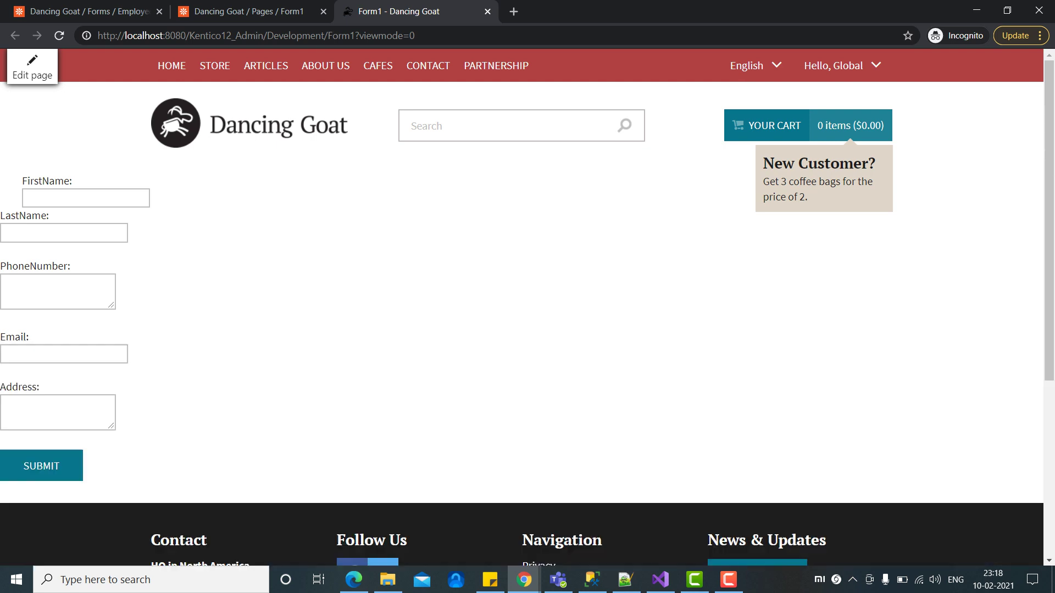
click(86, 198)
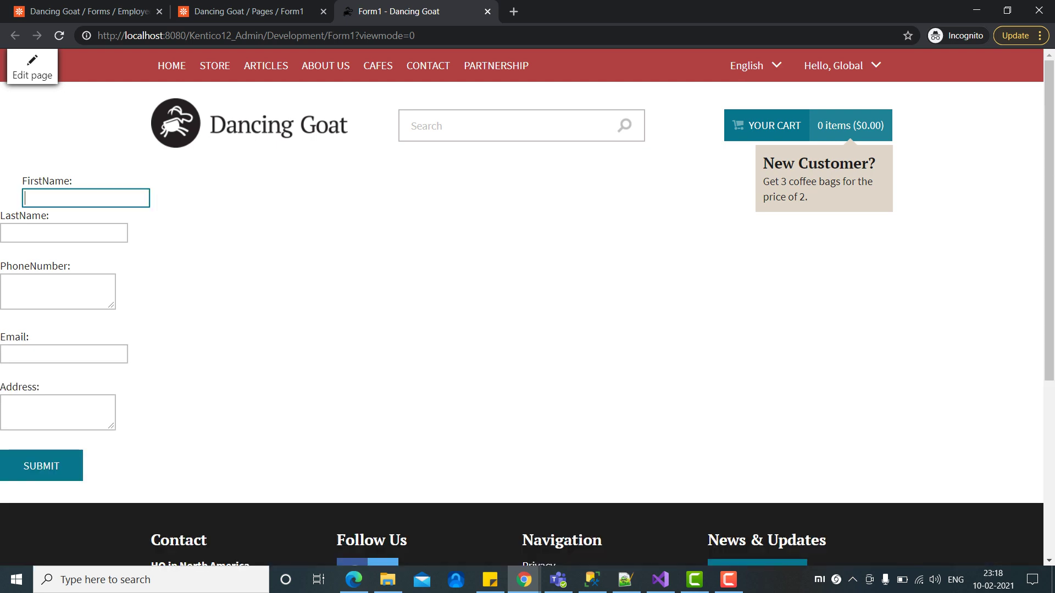
text(test)
key(Tab)
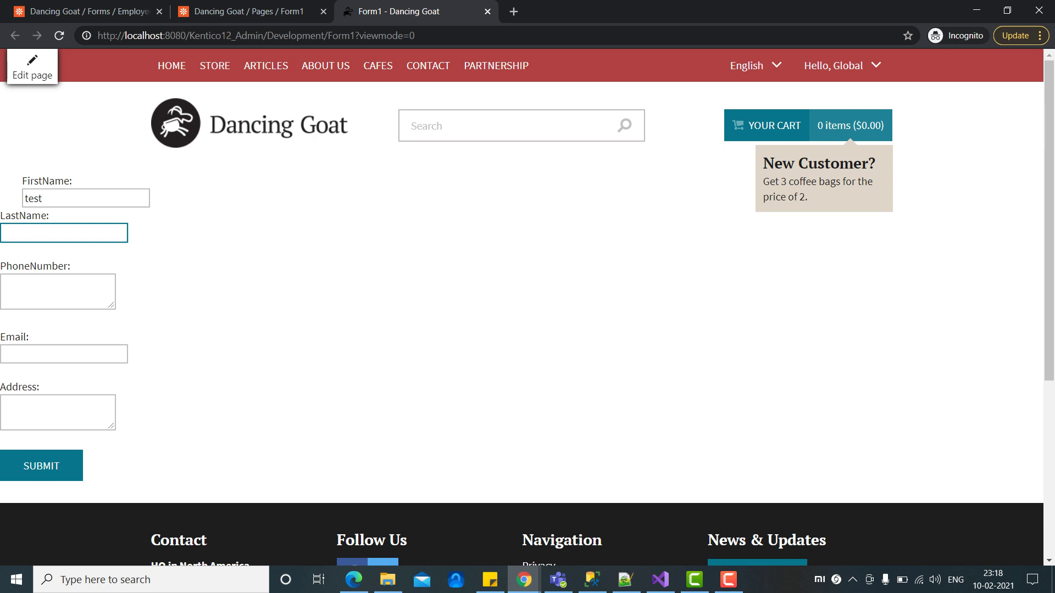
text(test)
key(Tab)
text(12)
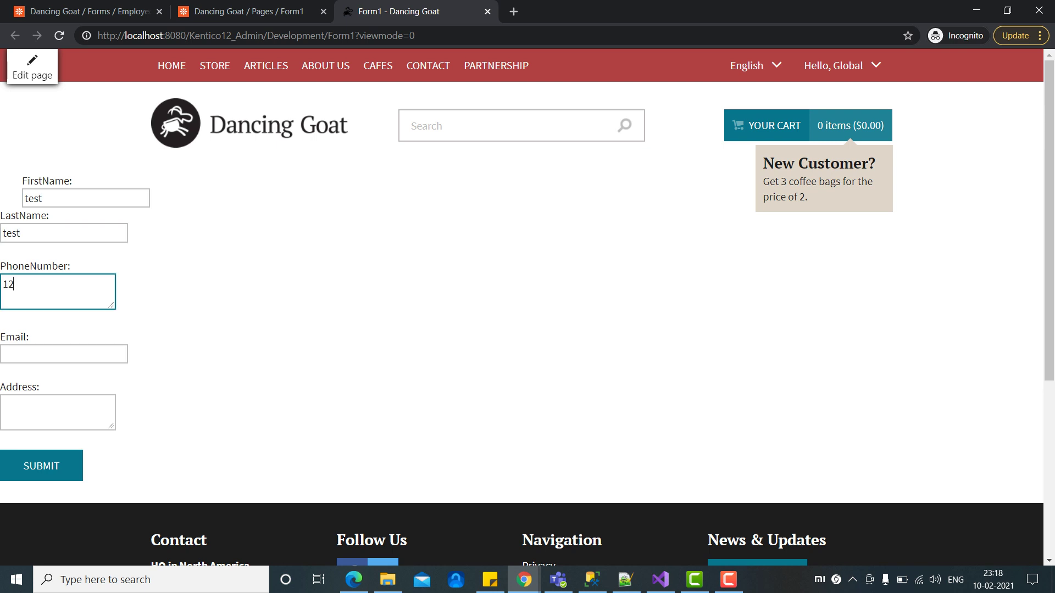
text(34567890)
Enter a test e-mail address and filler address text, then submit the Employee form.
key(Tab)
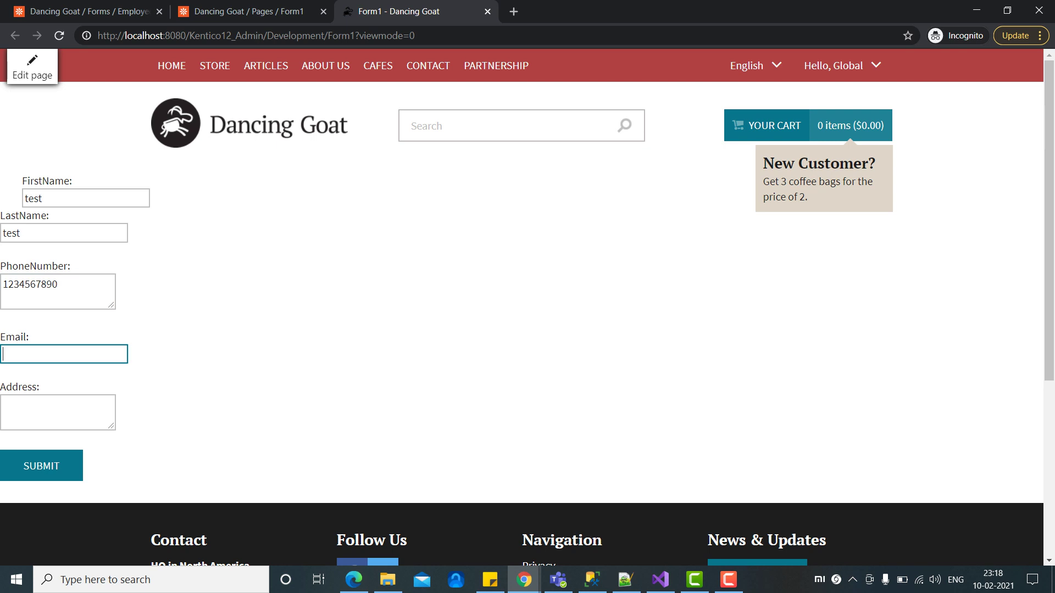
text(tet@)
key(BackSpace)
key(BackSpace)
key(BackSpace)
text(est@test.com)
click(3, 405)
text(sjdnfjdsnf)
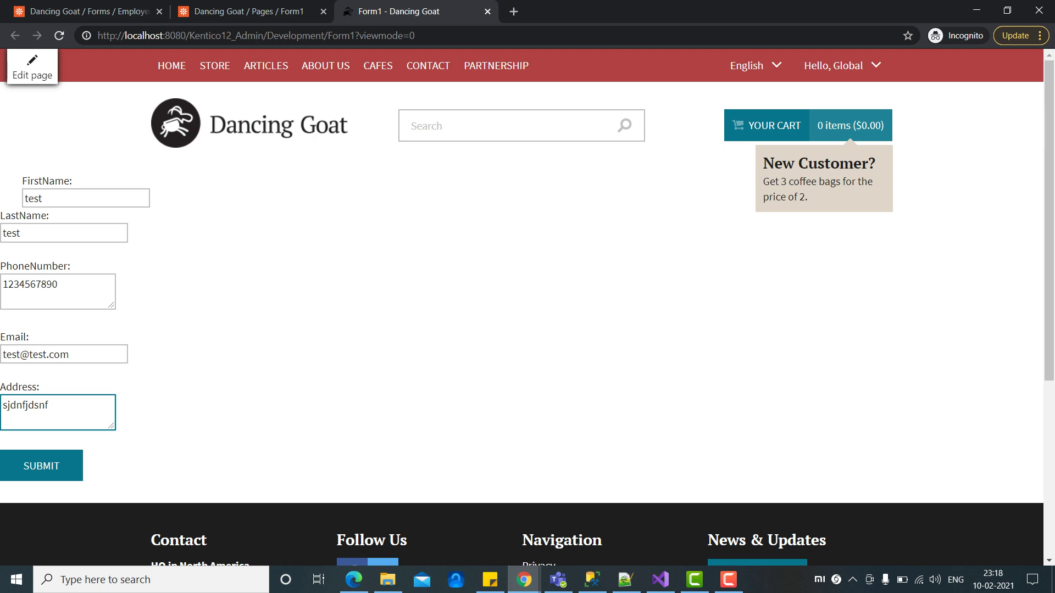
key(ctrl+a)
key(Tab)
key(Return)
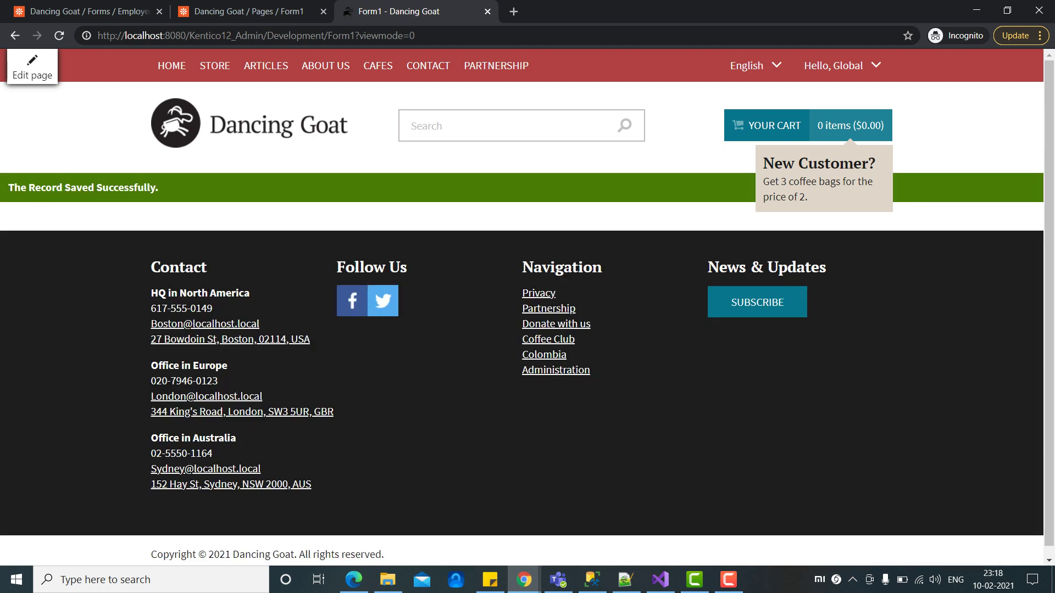
Open the Employee form's Recorded data in the admin to see the new sixth record.
click(88, 11)
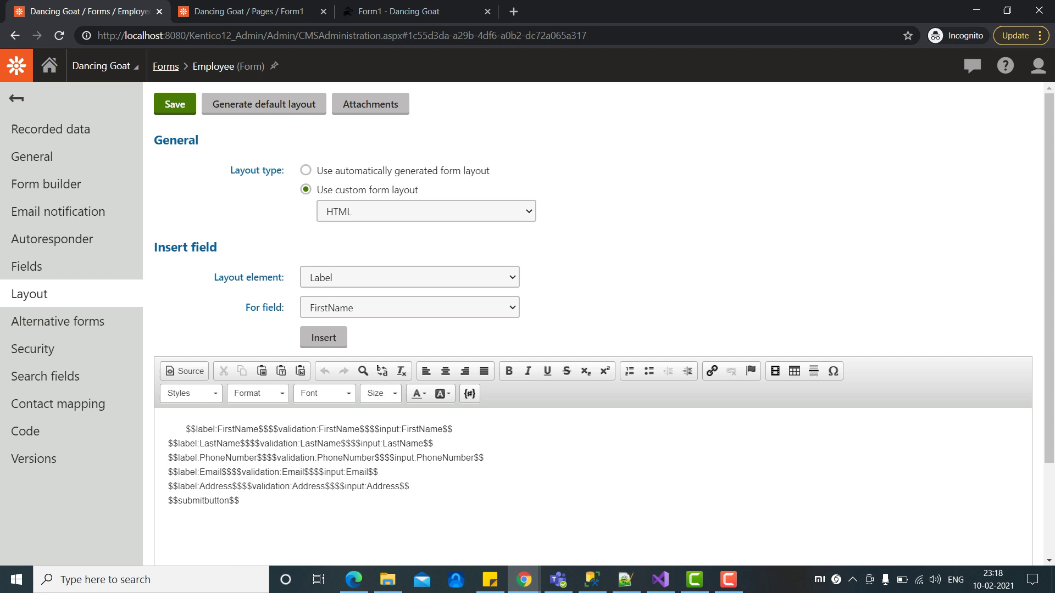
click(50, 129)
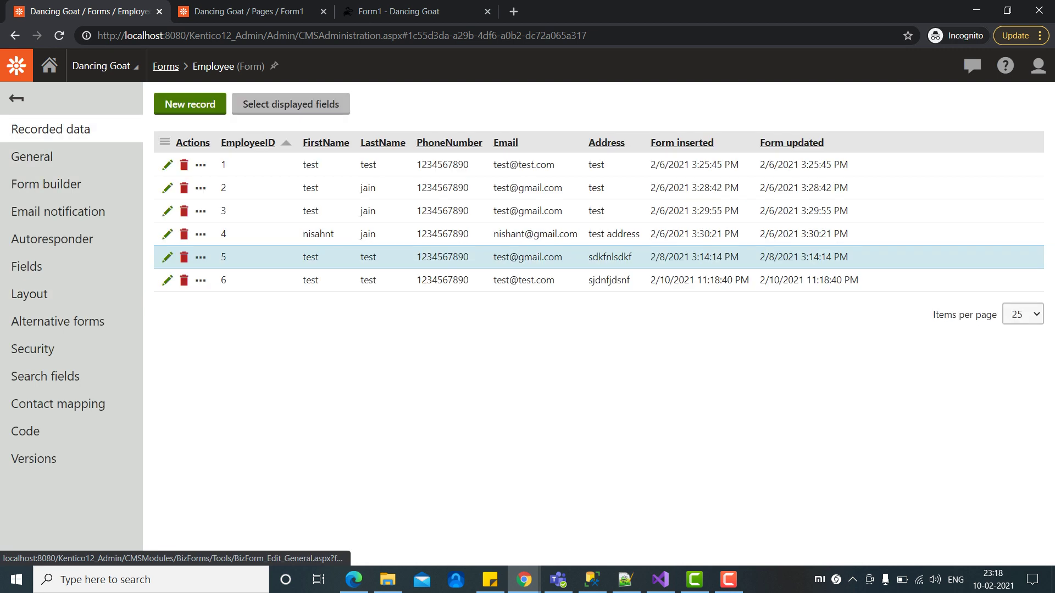